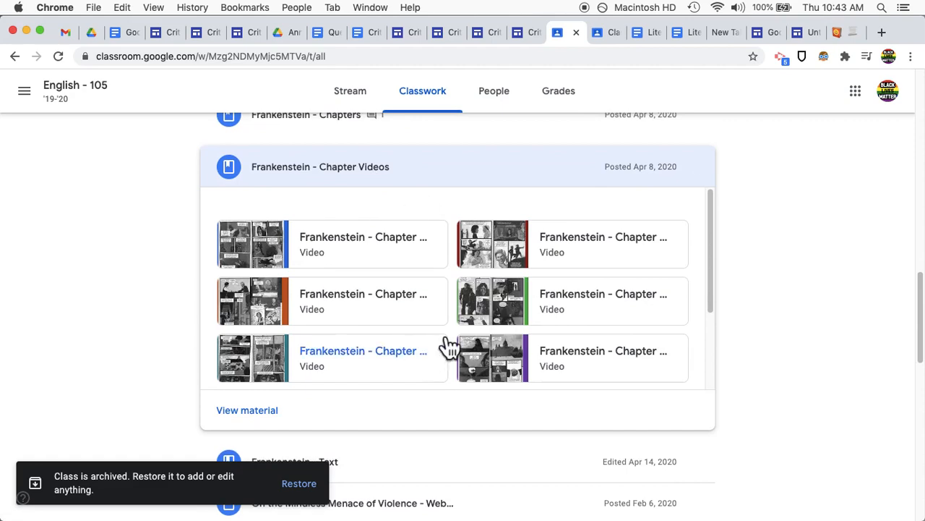
Step: Collapse the Frankenstein - Chapter Videos material and look briefly into Effective Writing Resources under Unit 2 Resources
scroll(409, 314, up, 2)
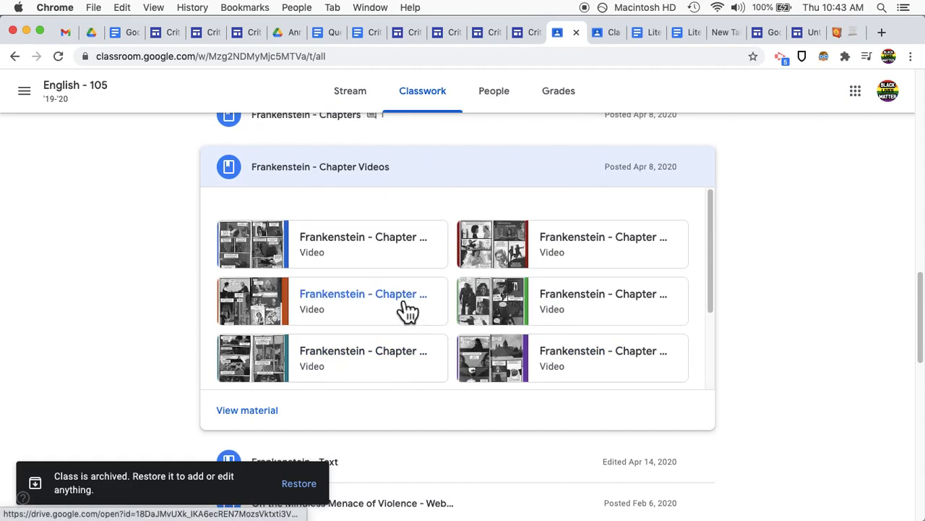
click(386, 183)
scroll(387, 217, up, 3)
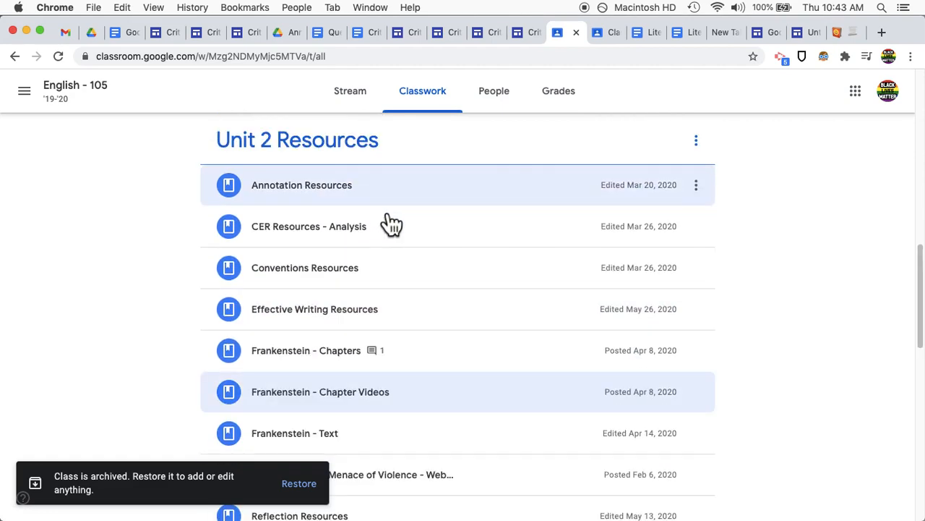
click(307, 330)
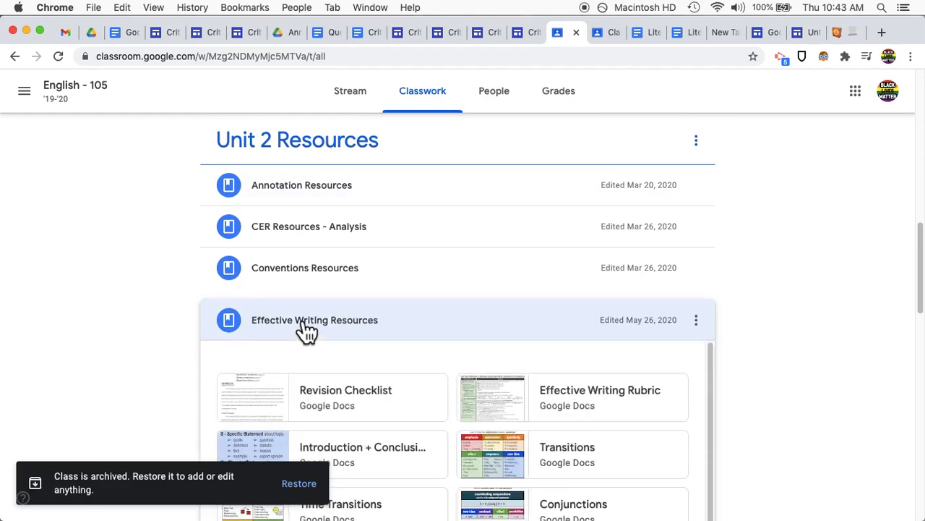
click(384, 332)
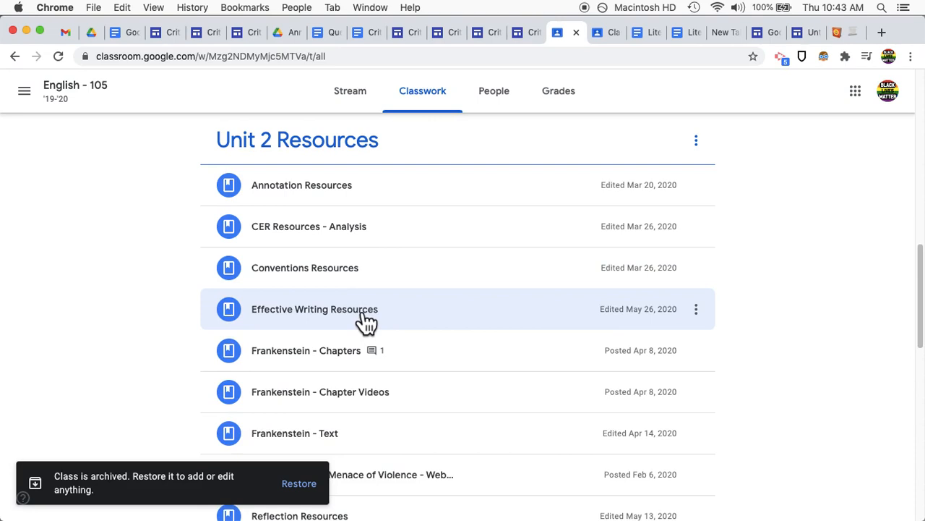
Step: Switch to the Critical Literacy class, review its weekly classwork topics and expand the Class Website material
click(605, 31)
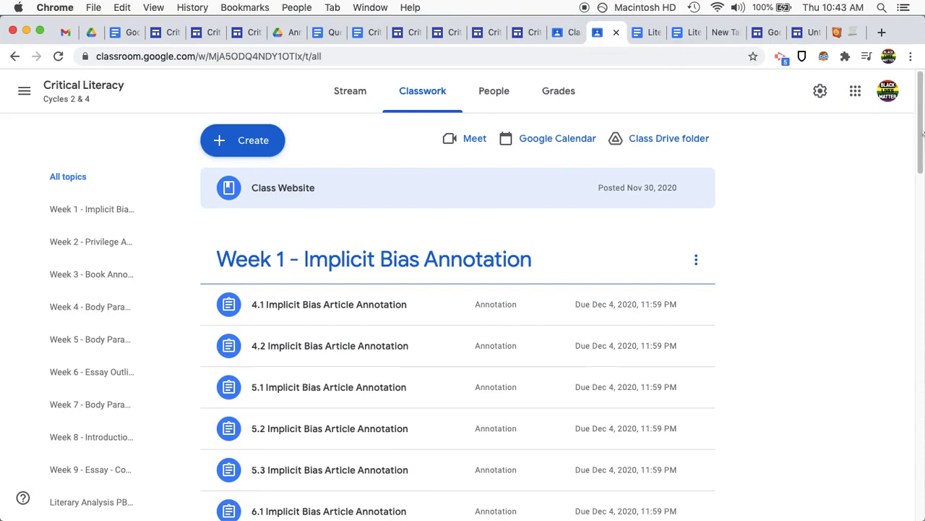
scroll(763, 232, down, 15)
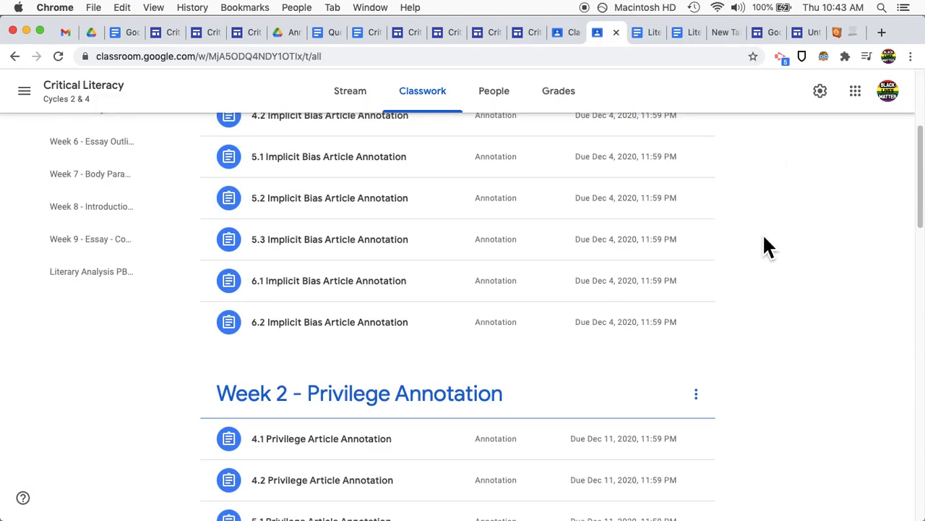
scroll(766, 228, down, 4)
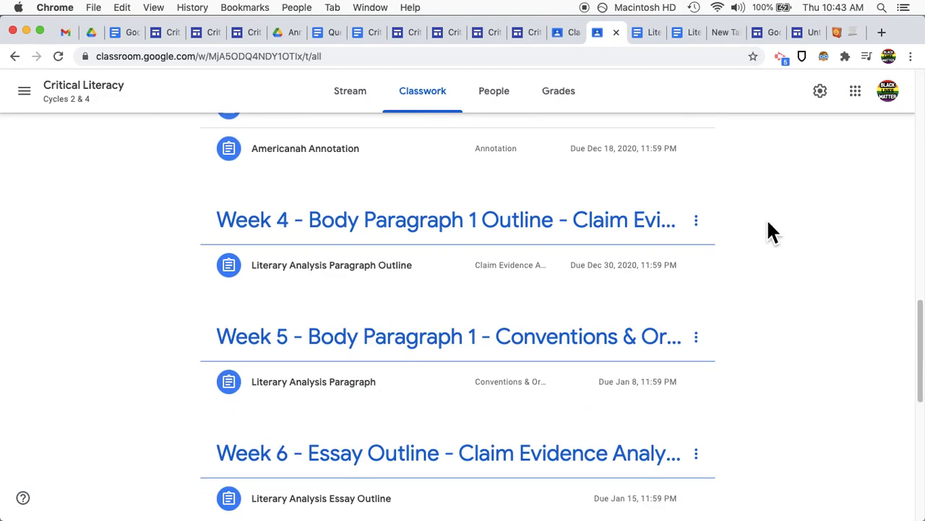
scroll(329, 348, down, 3)
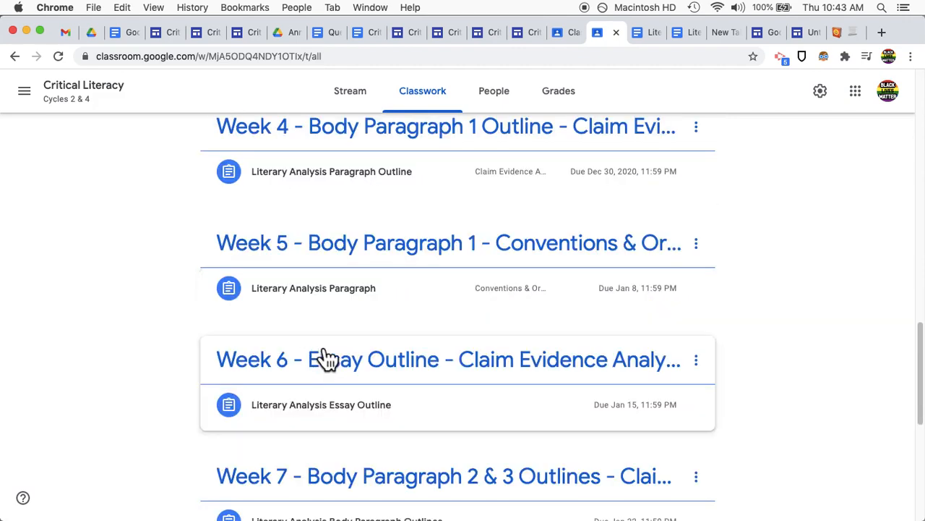
scroll(318, 313, down, 3)
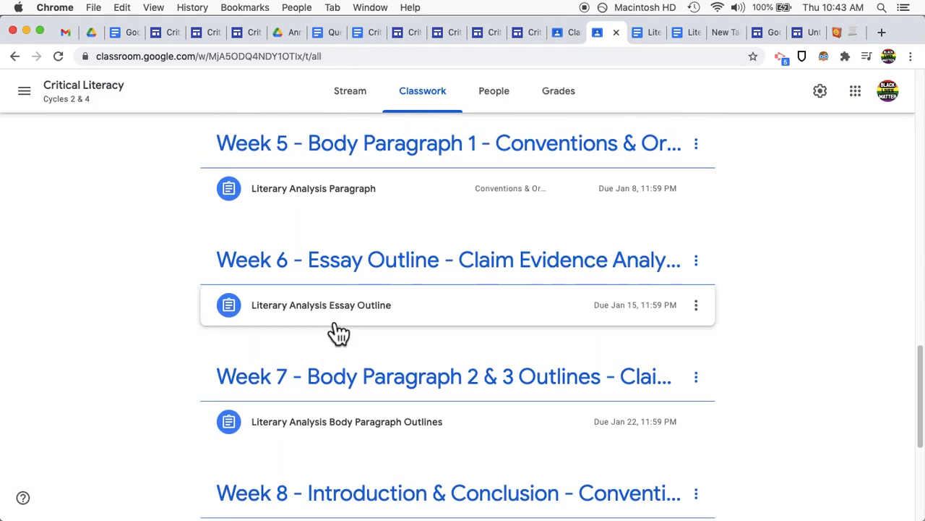
scroll(455, 322, up, 15)
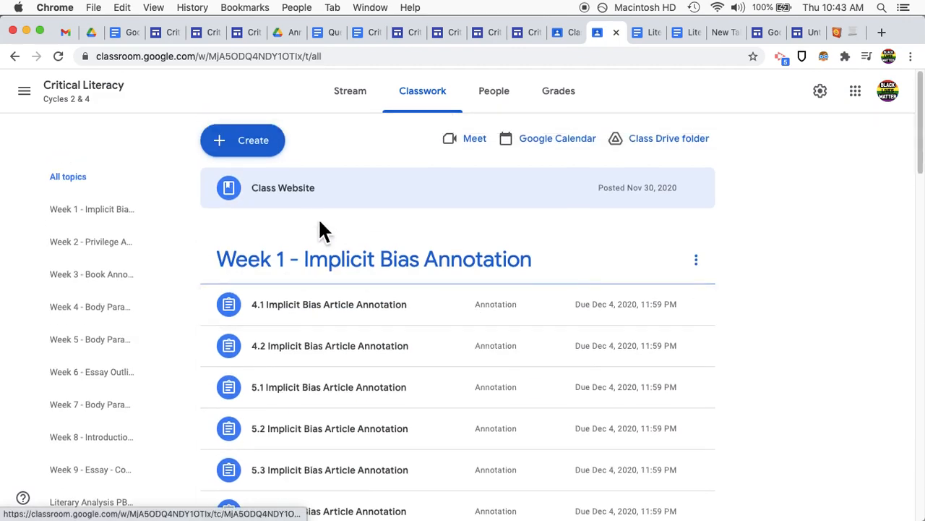
click(312, 211)
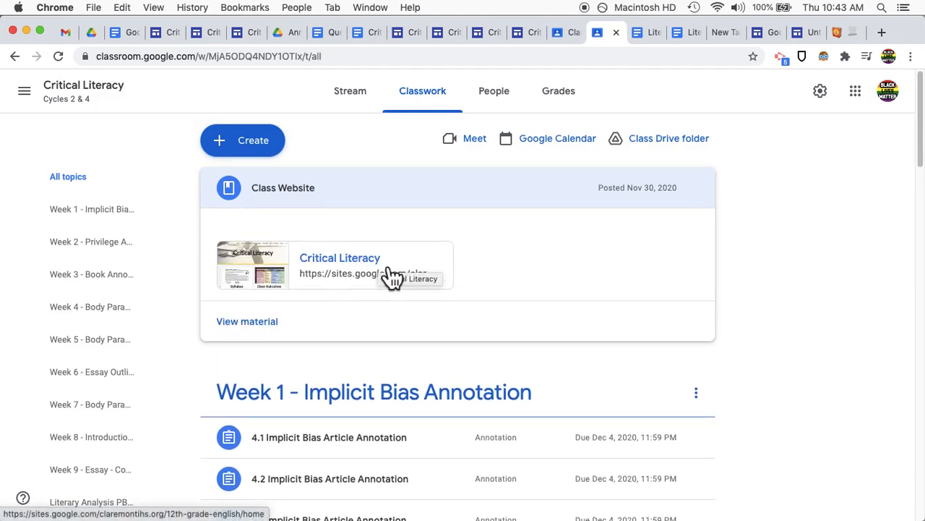
Step: Open the Literary Analysis Paragraph Outline document, highlight the Outcome line and preview its rubric and website links
click(637, 33)
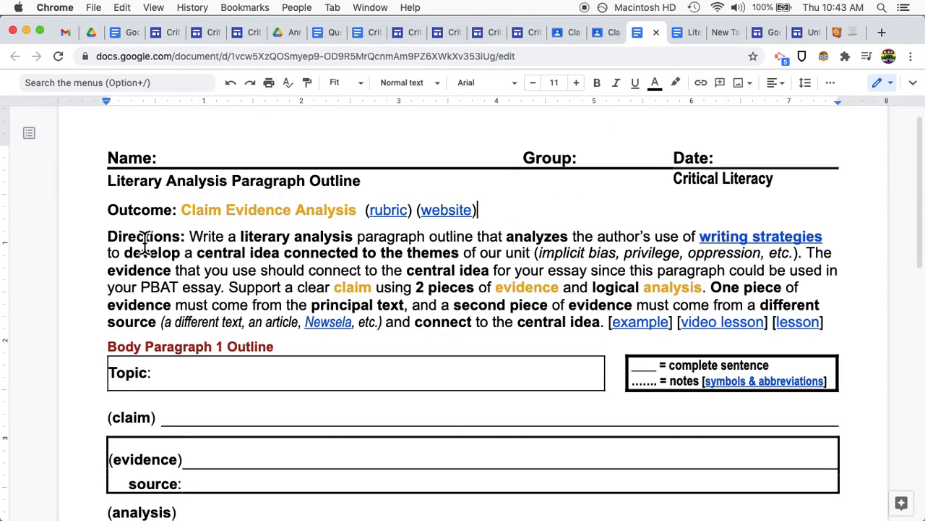
drag(108, 209, 523, 212)
click(489, 270)
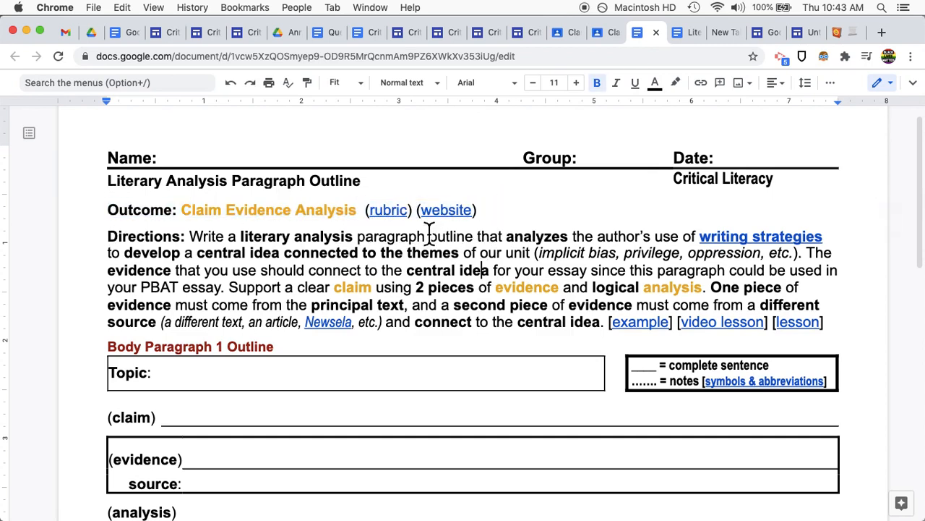
click(388, 217)
click(449, 209)
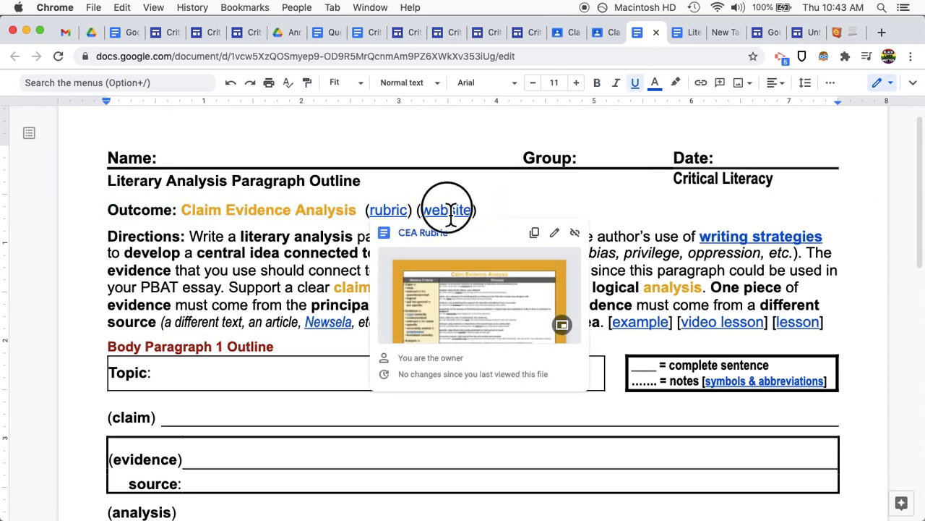
click(382, 211)
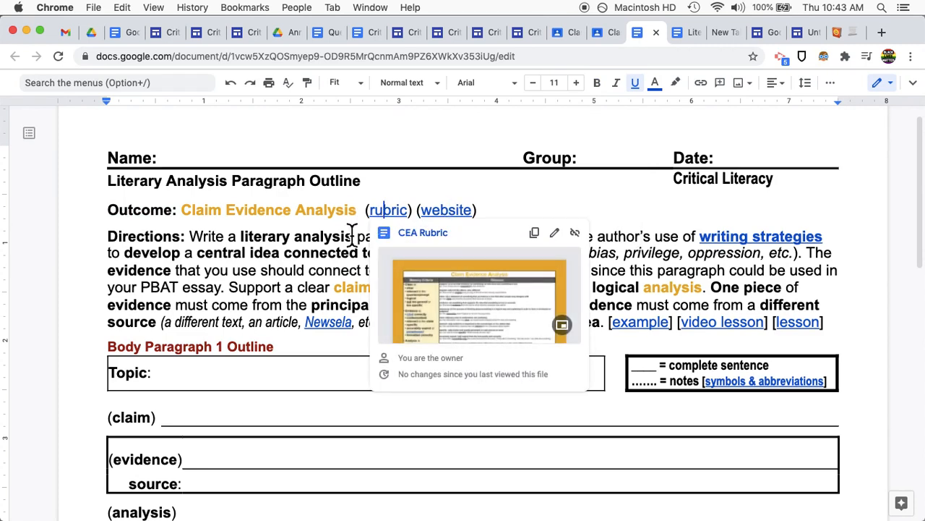
click(311, 241)
click(384, 210)
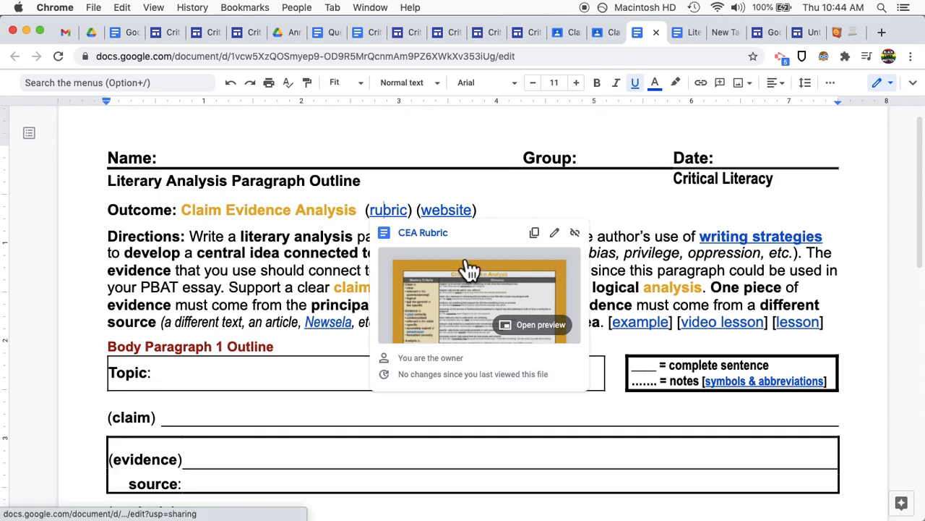
click(451, 211)
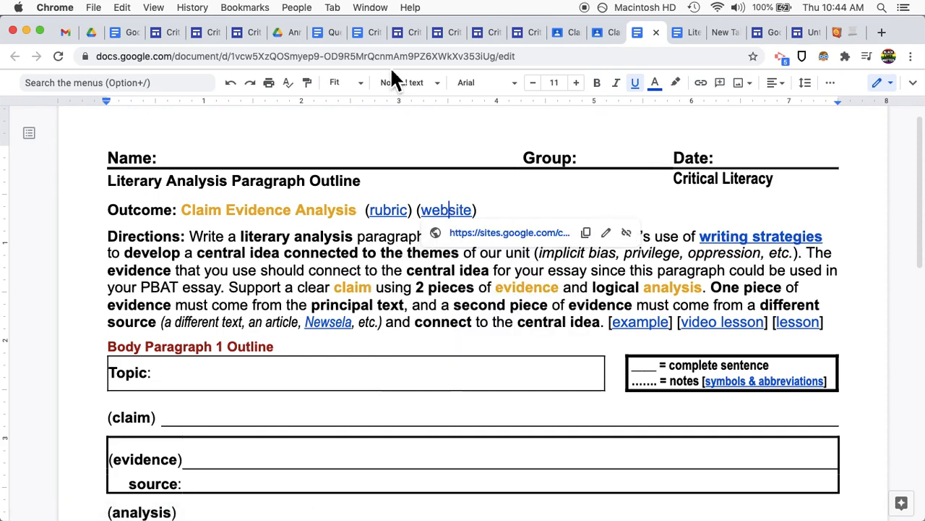
Step: Look through the resources on the class site's CEA - Lit. Analysis page and return to the paragraph outline document
click(400, 33)
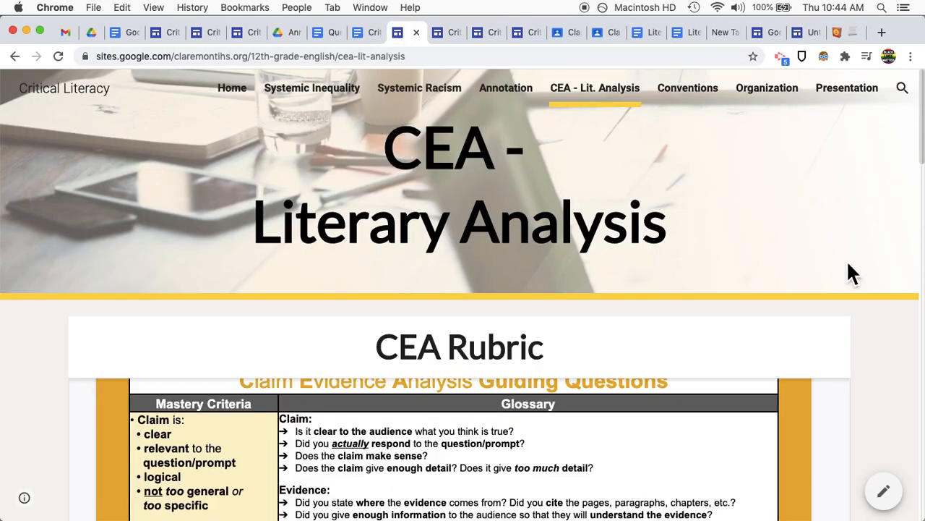
scroll(852, 273, down, 15)
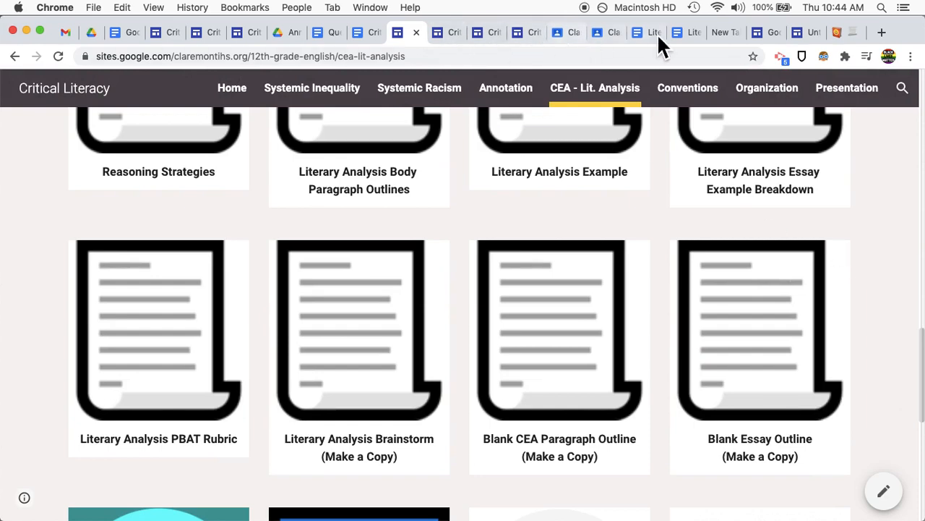
click(657, 36)
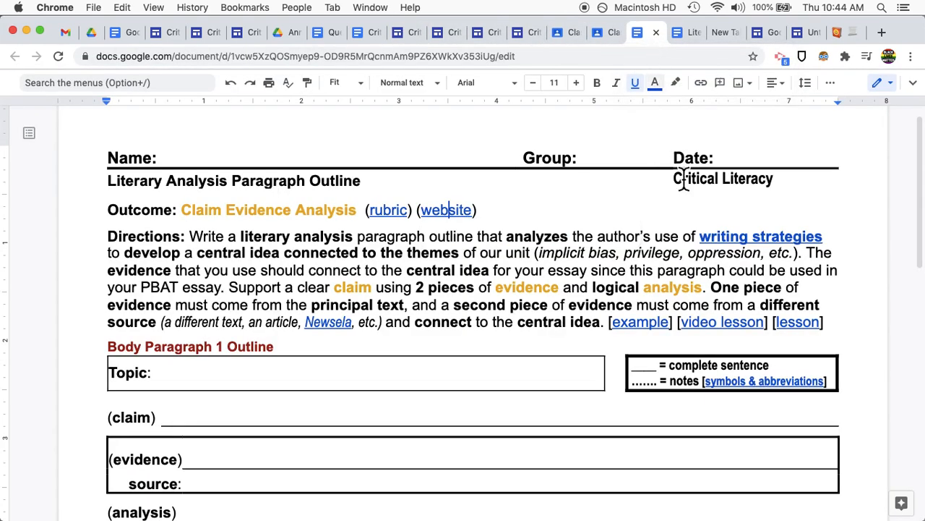
Step: Preview the example, video lesson and lesson links in the paragraph outline's directions
click(732, 239)
click(432, 293)
click(653, 327)
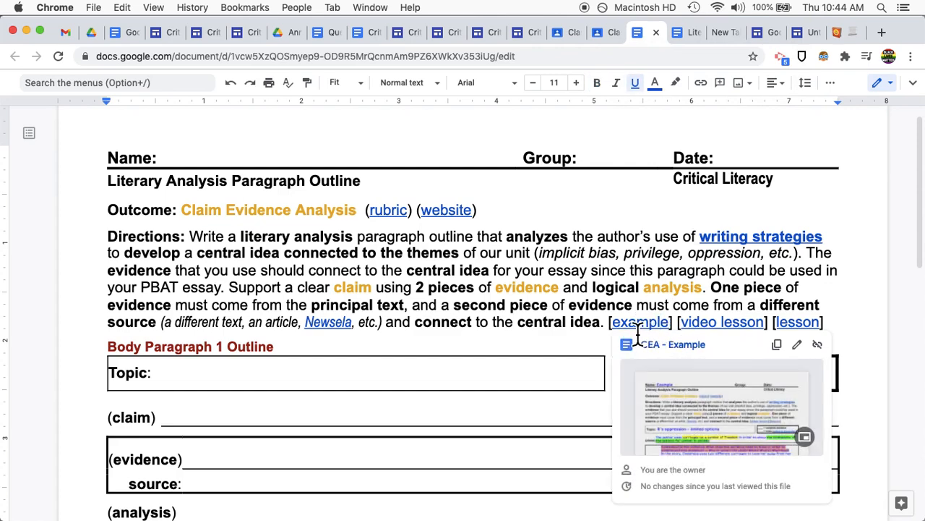
scroll(586, 378, down, 4)
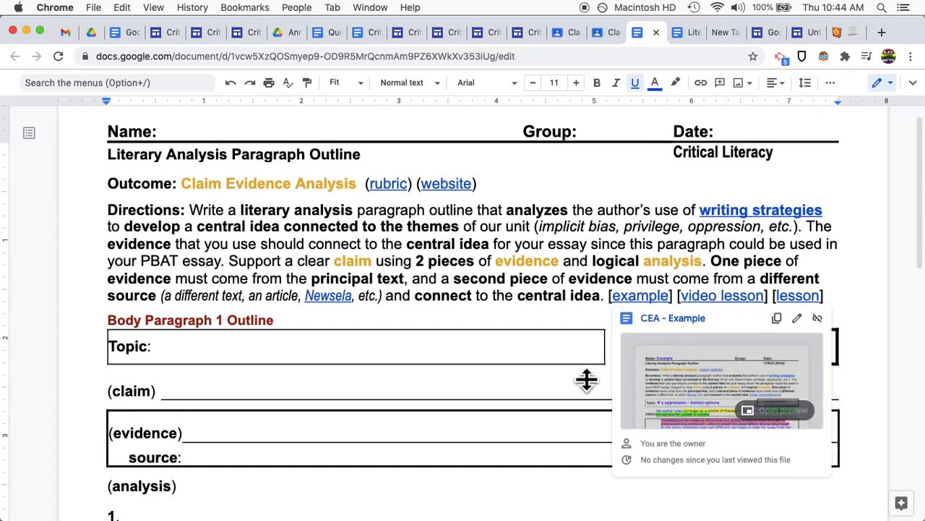
scroll(637, 362, up, 5)
click(707, 342)
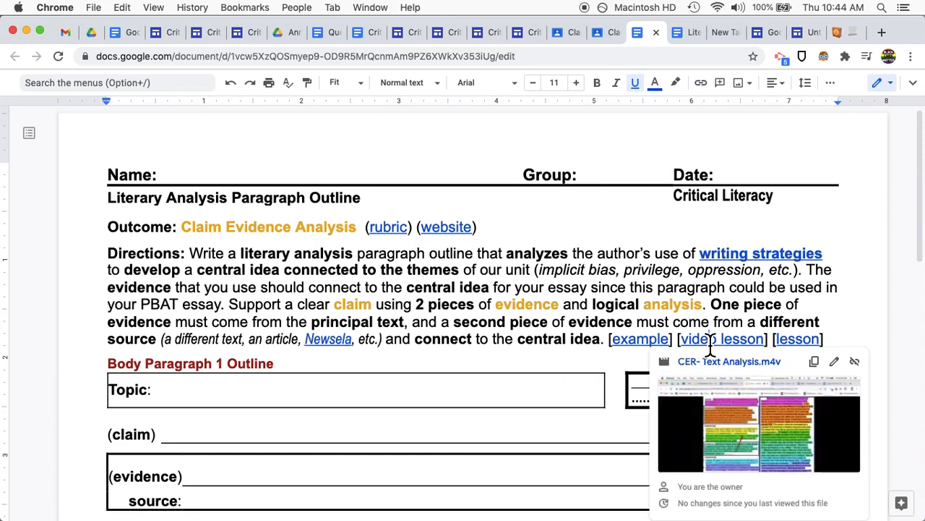
click(798, 340)
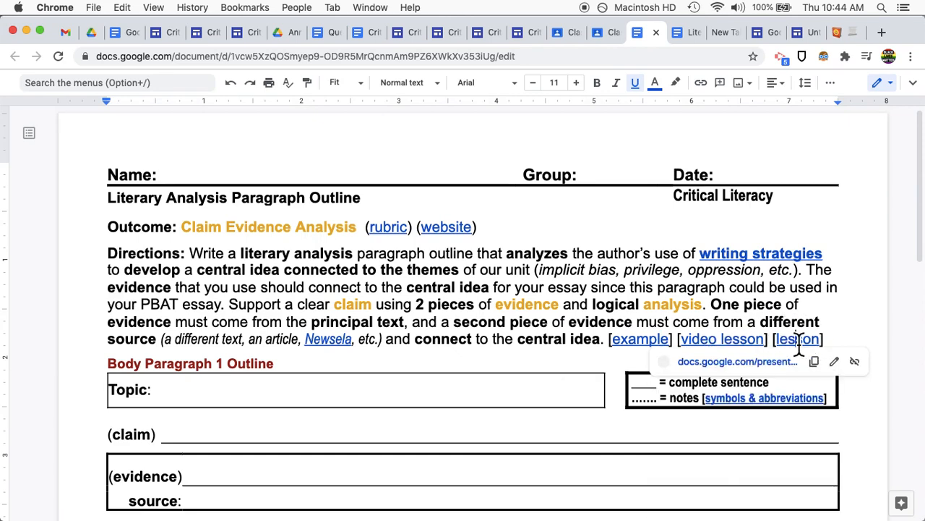
Step: Open the Literary Analysis Paragraph document and preview the run-on sentences and transitions links in its checklist
click(683, 34)
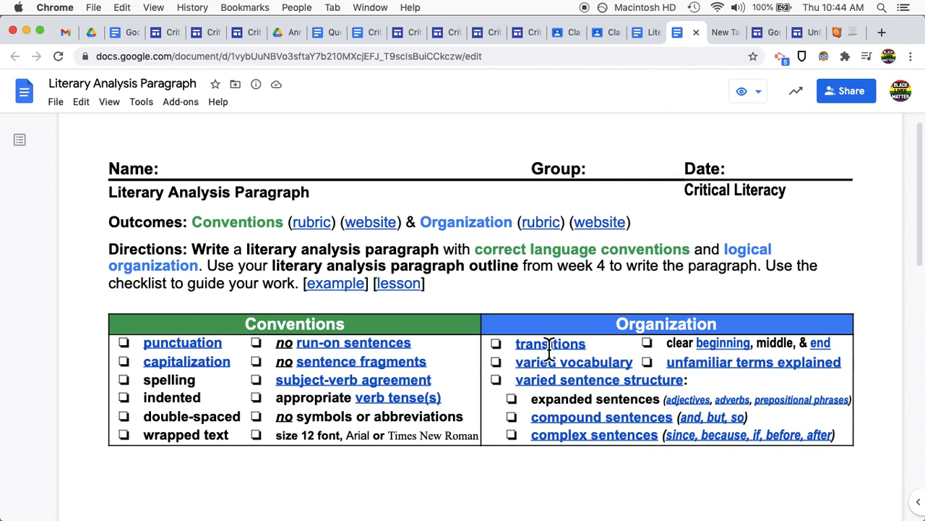
click(124, 343)
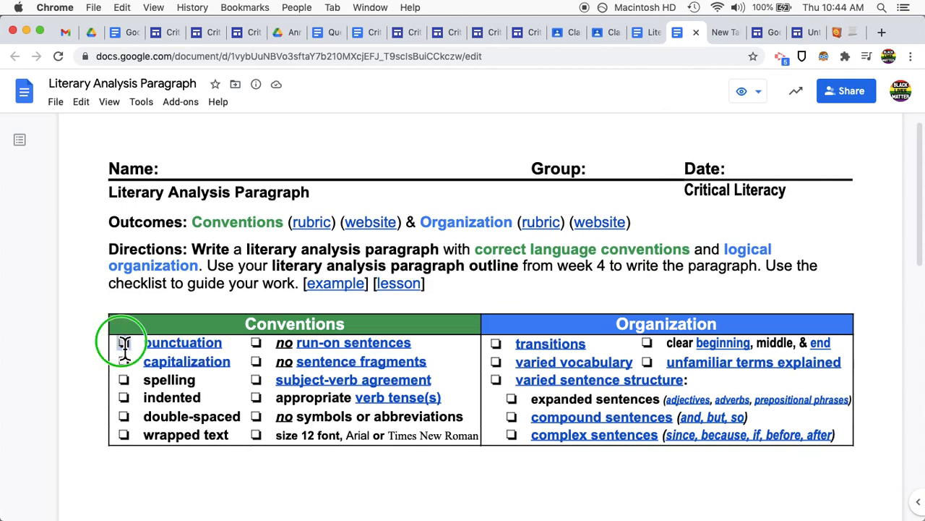
click(124, 344)
click(336, 347)
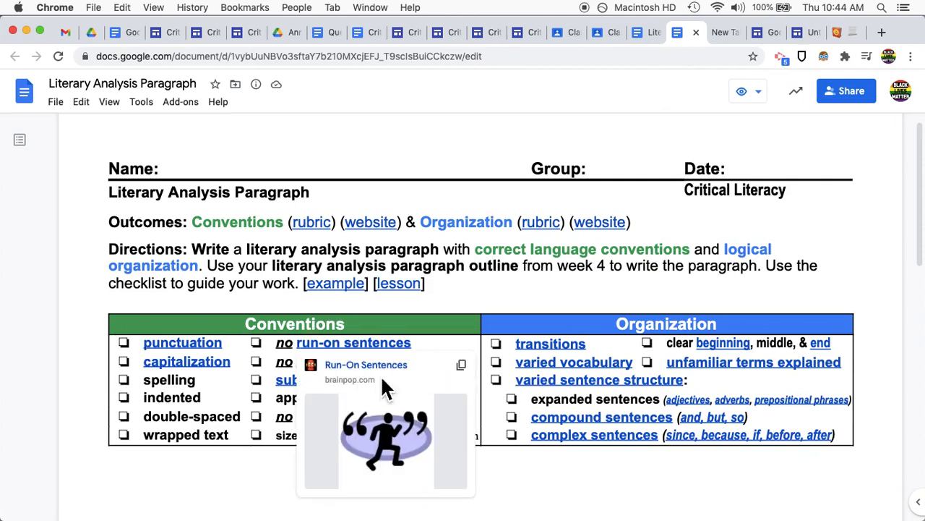
click(562, 350)
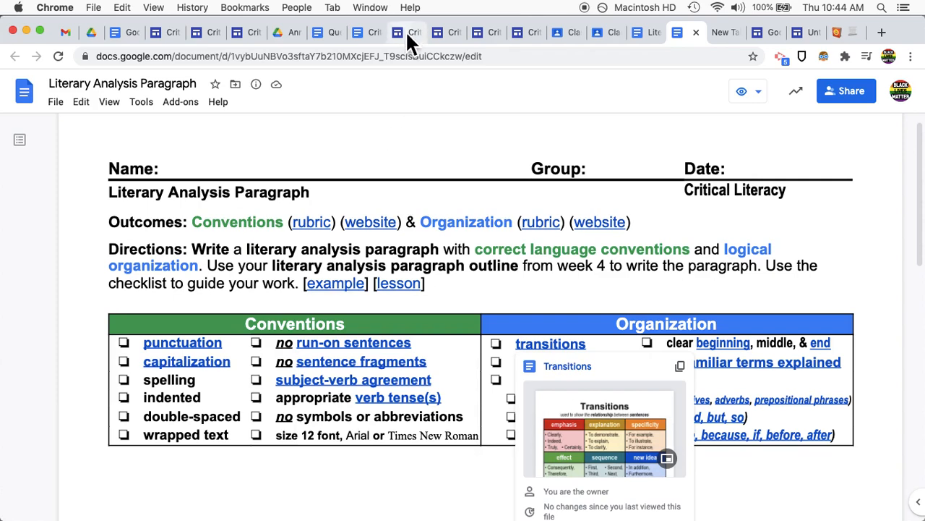
Step: Look through the resources on the class site's Conventions page and return to the Literary Analysis Paragraph document
click(452, 35)
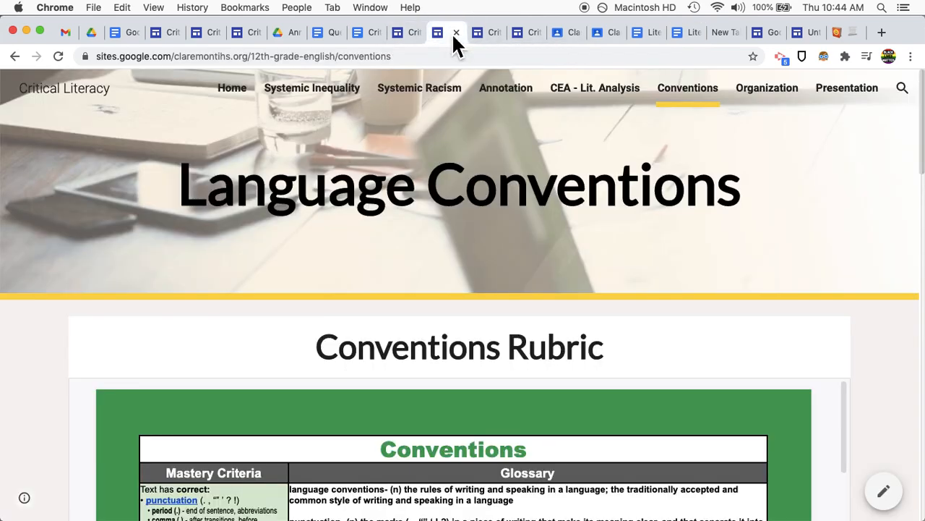
scroll(513, 176, down, 15)
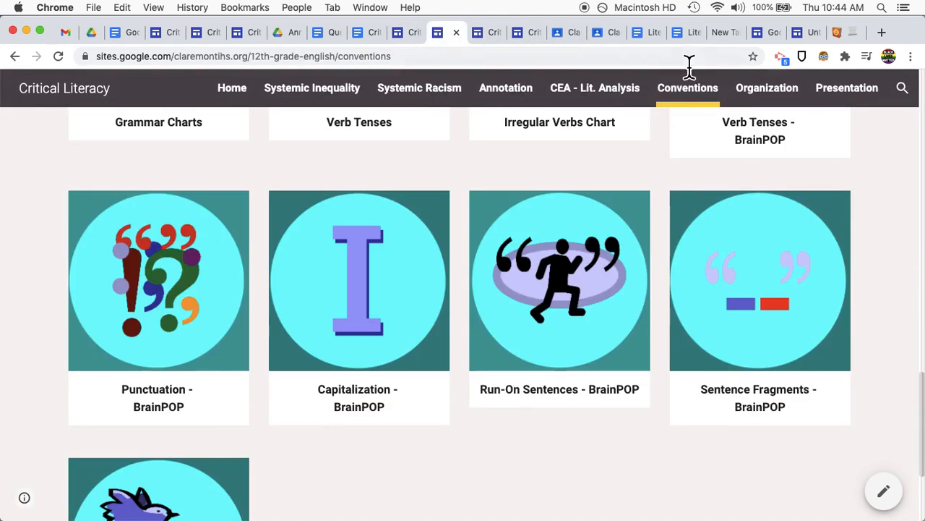
click(640, 35)
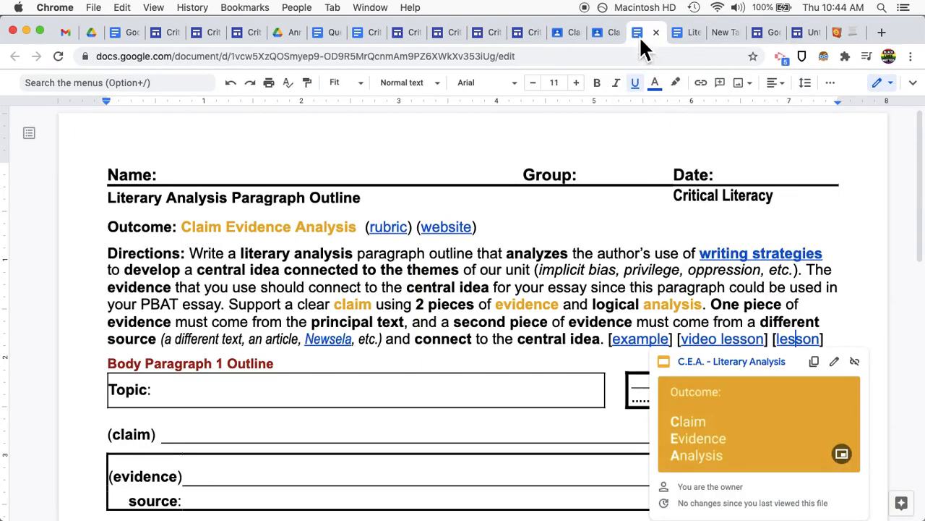
click(688, 36)
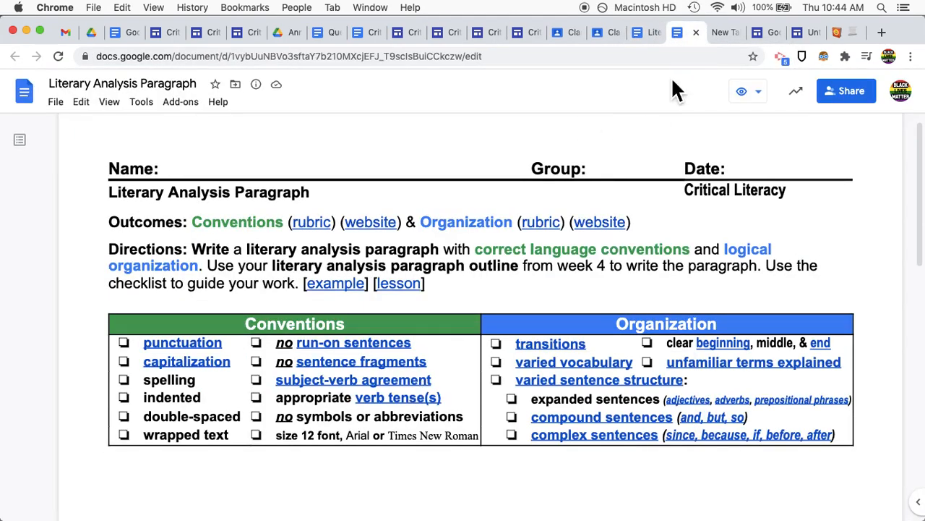
Step: Check the workshop agenda and bring up the Google Sites home page for starting a new site
click(130, 37)
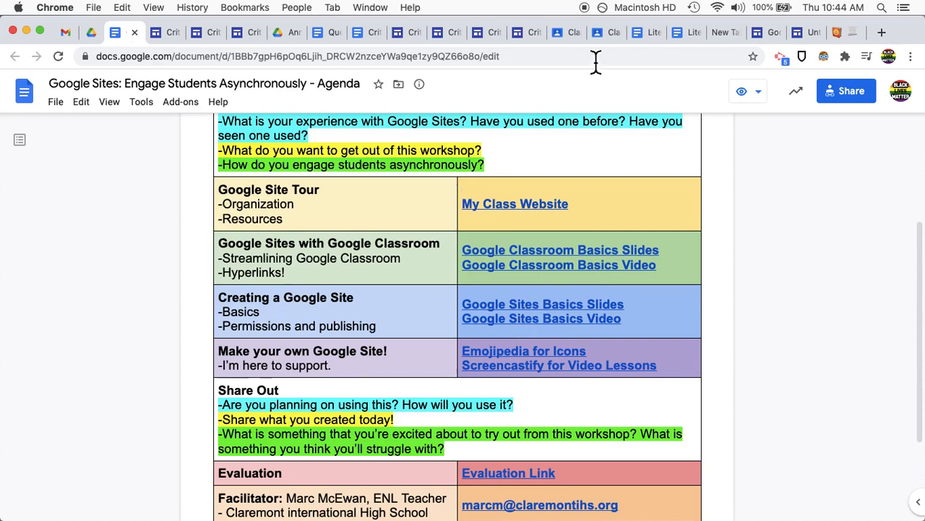
click(726, 33)
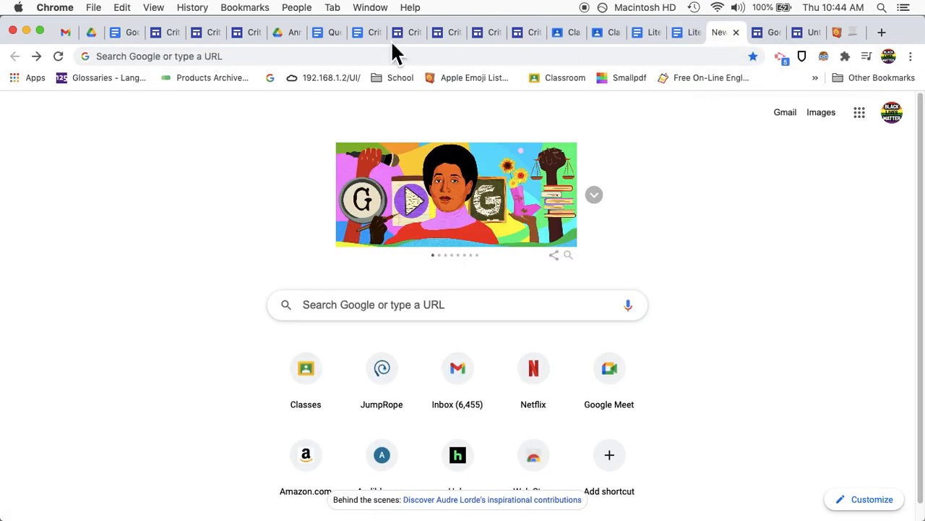
click(866, 119)
click(752, 379)
click(766, 34)
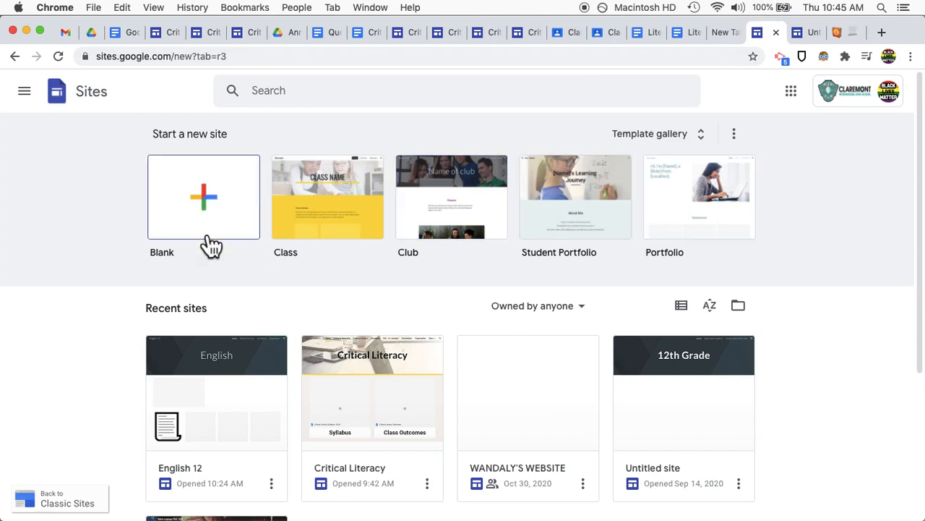
Step: Switch to the new untitled site and replace the header's placeholder title with Home Page
click(806, 34)
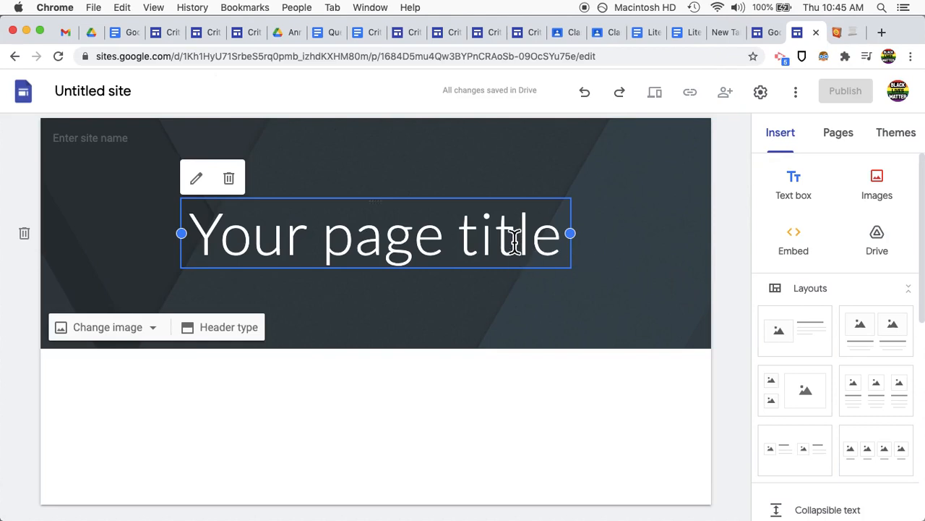
double_click(359, 241)
click(357, 241)
double_click(364, 240)
click(366, 241)
double_click(367, 240)
click(367, 241)
triple_click(322, 224)
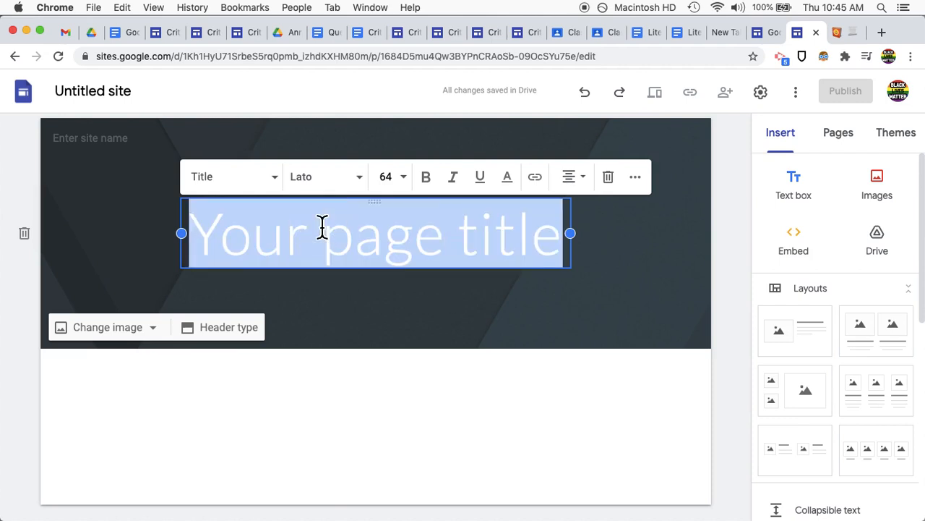
text(Home P)
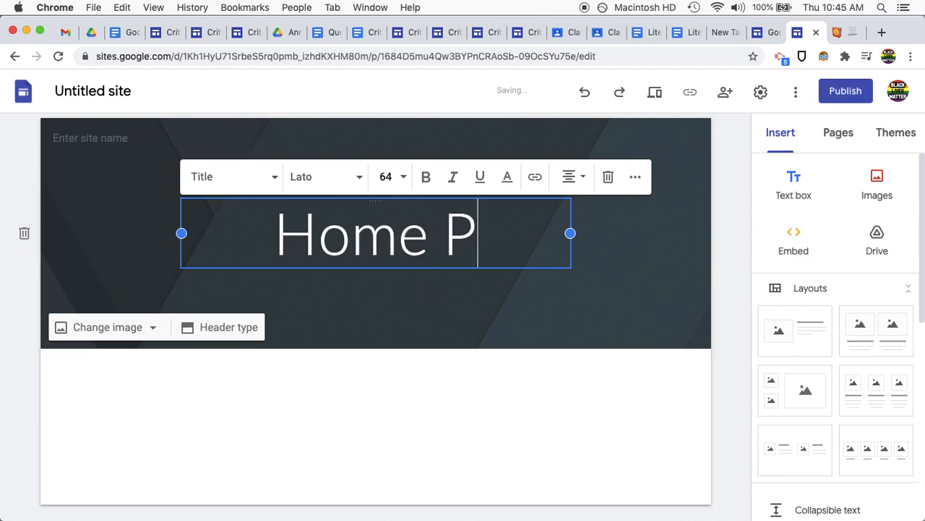
text(age)
Step: Name the site English 12
click(132, 91)
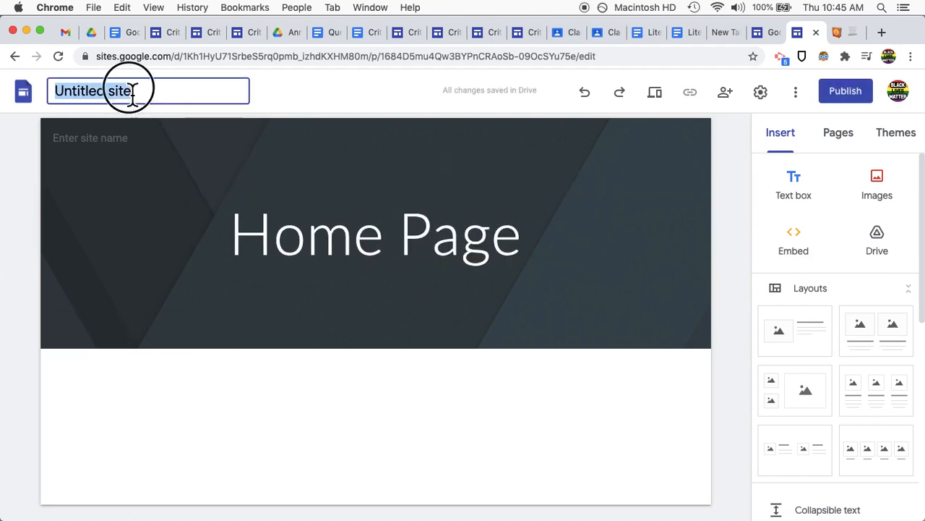
text(English 12)
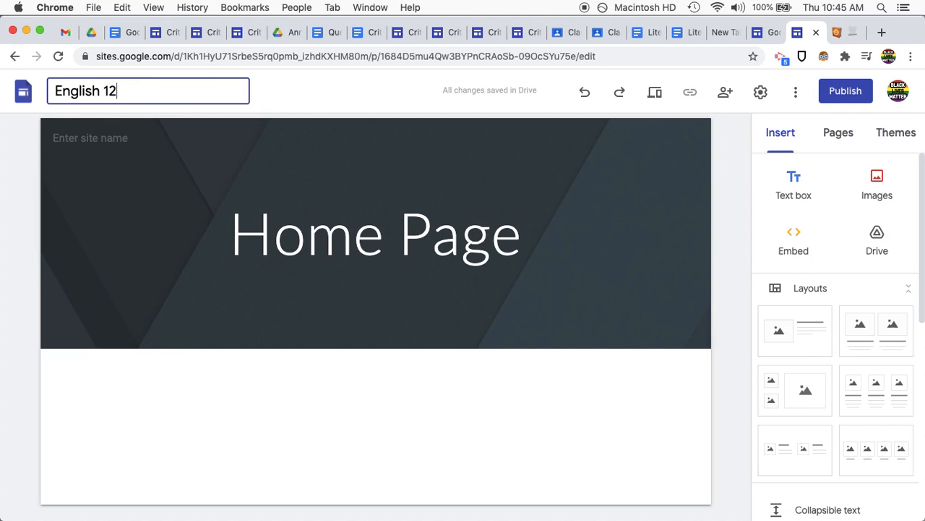
click(754, 248)
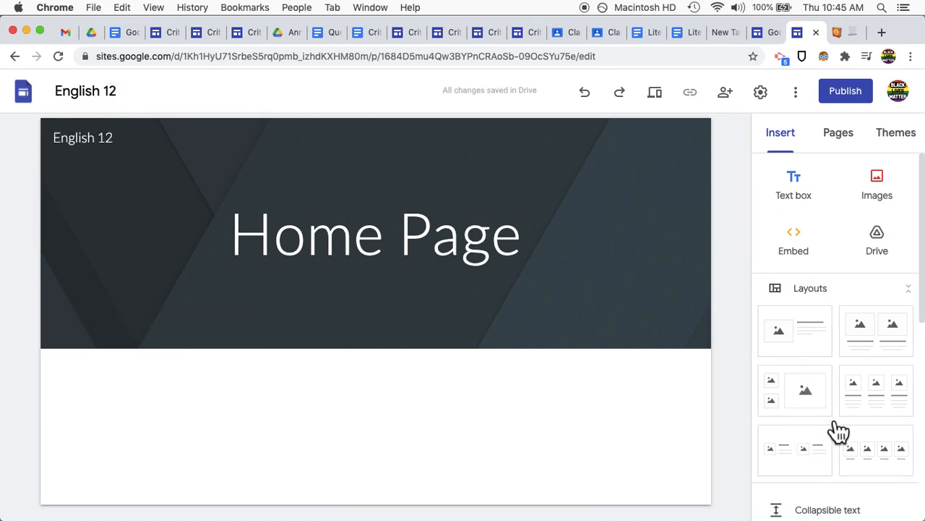
Step: Add a single-image layout with side text and a four-column captioned image layout below the header
scroll(837, 361, down, 3)
scroll(834, 374, up, 3)
click(825, 346)
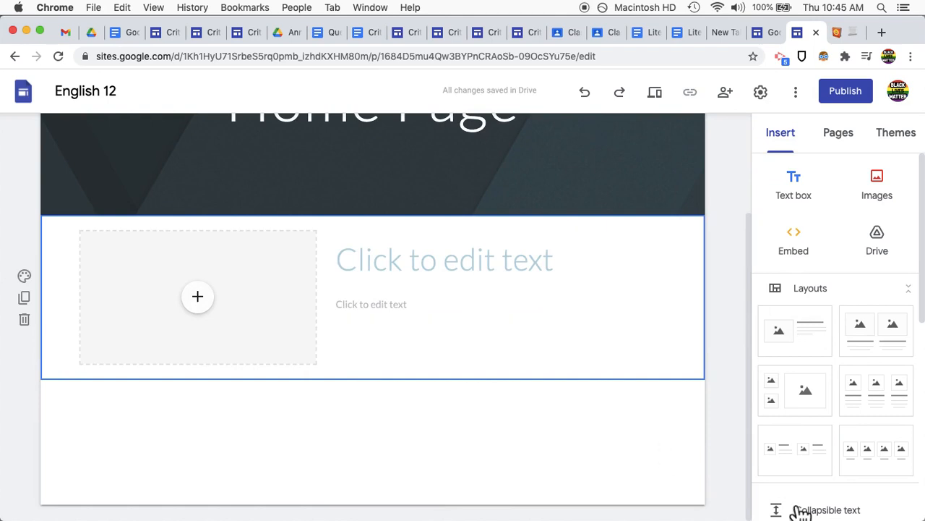
click(879, 466)
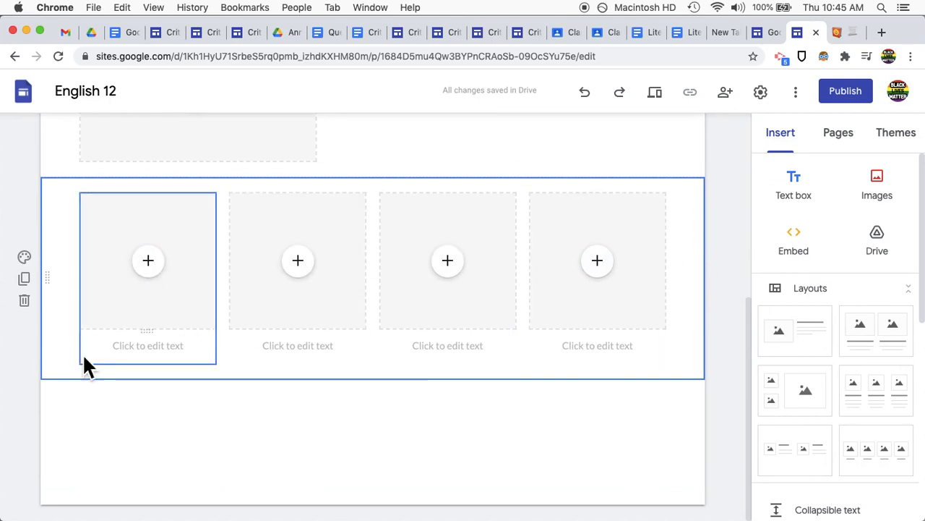
Step: Look through the Critical Literacy site's Systemic Inequality and Home pages as layout examples, and return to the English 12 editor
click(203, 41)
scroll(503, 362, down, 15)
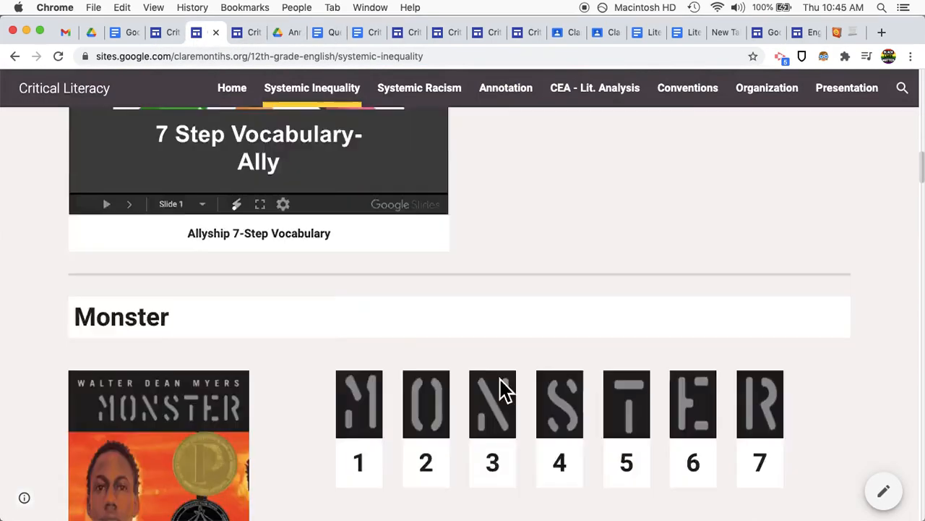
scroll(502, 393, down, 20)
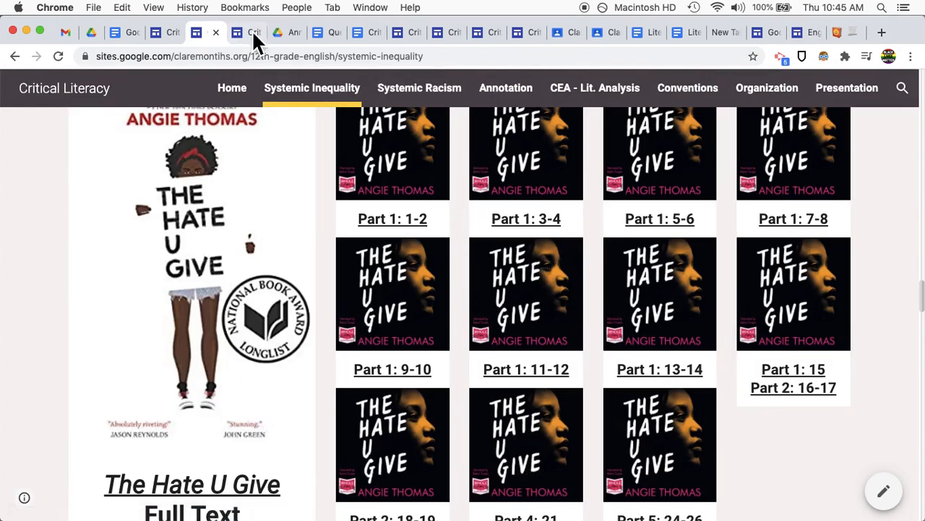
click(798, 34)
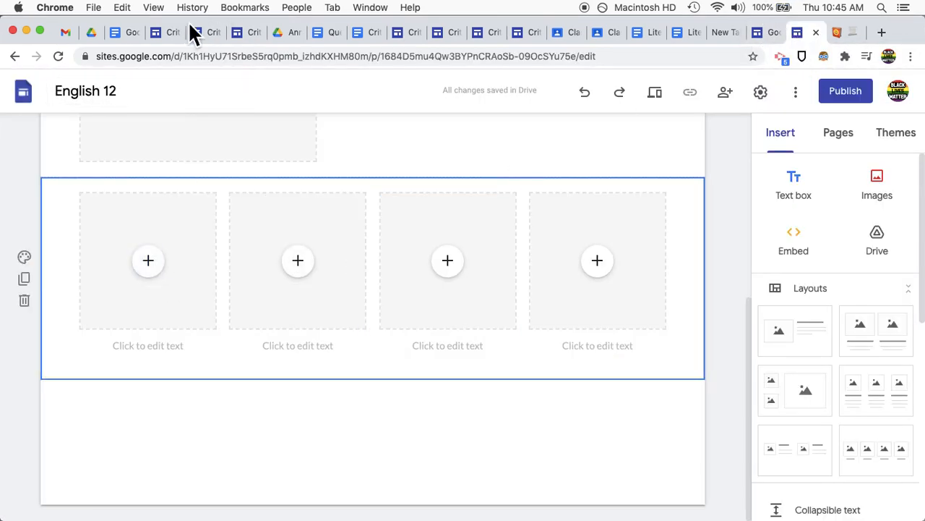
click(167, 34)
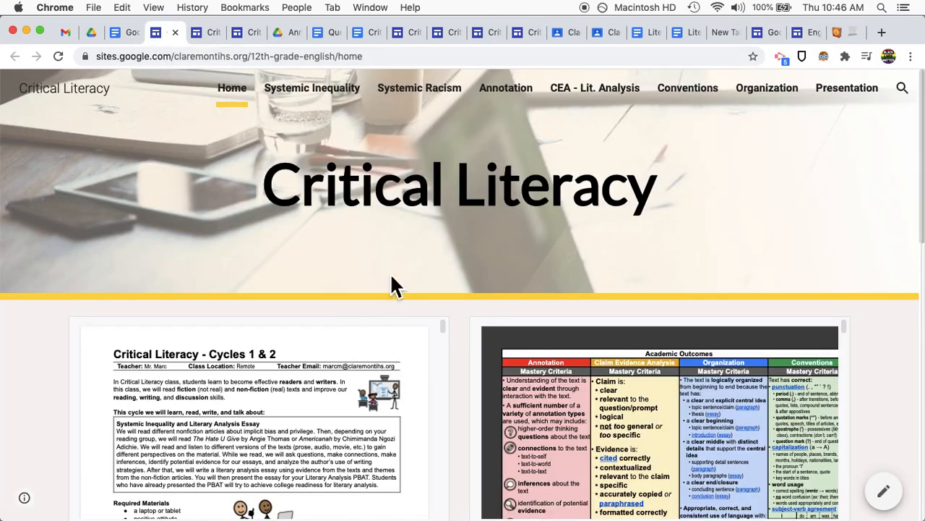
scroll(361, 253, down, 2)
scroll(300, 346, down, 2)
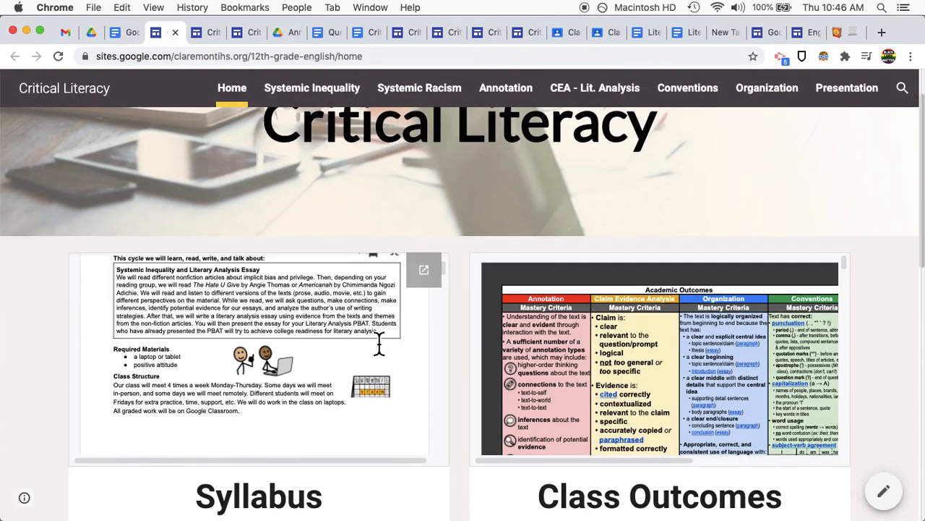
scroll(283, 329, down, 20)
scroll(282, 327, up, 20)
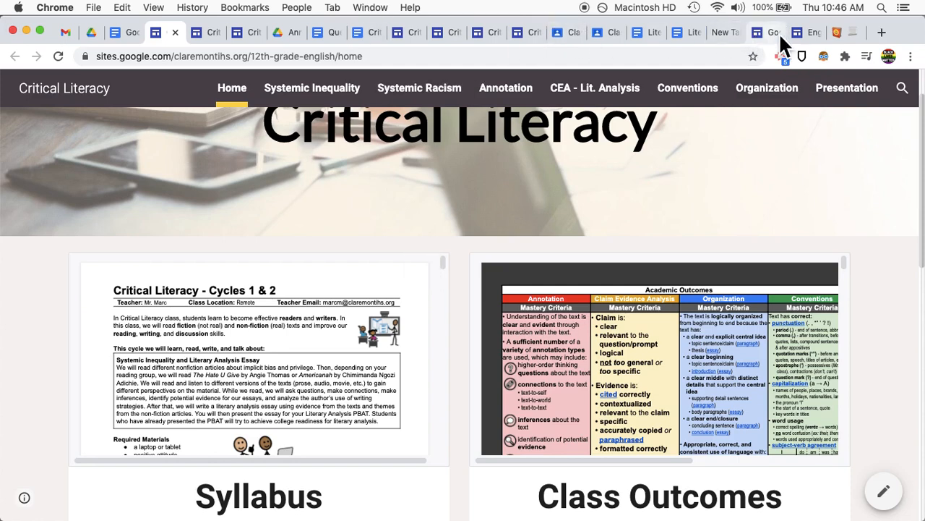
click(802, 33)
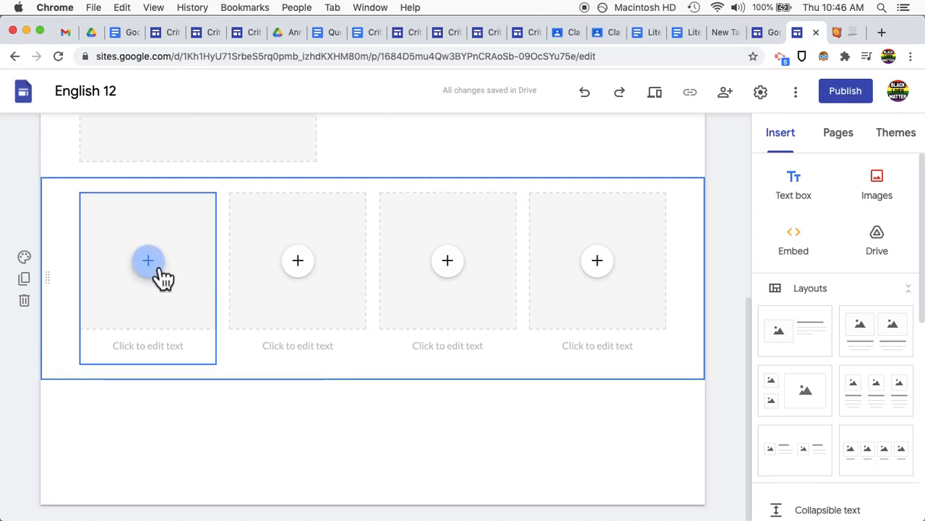
Step: Browse Emojipedia's Page with Curl designs, bring up the save options for the Microsoft version, and return to the site editor
click(848, 34)
scroll(395, 200, up, 15)
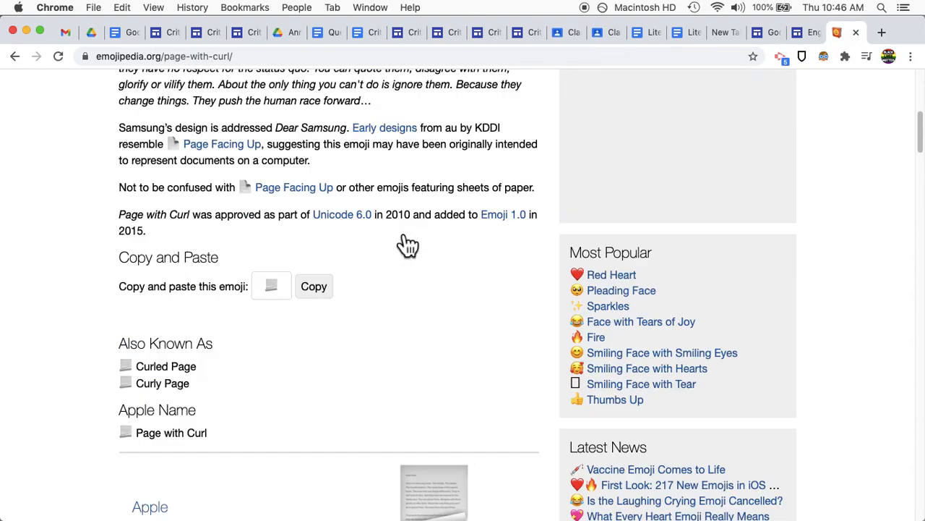
scroll(303, 238, down, 20)
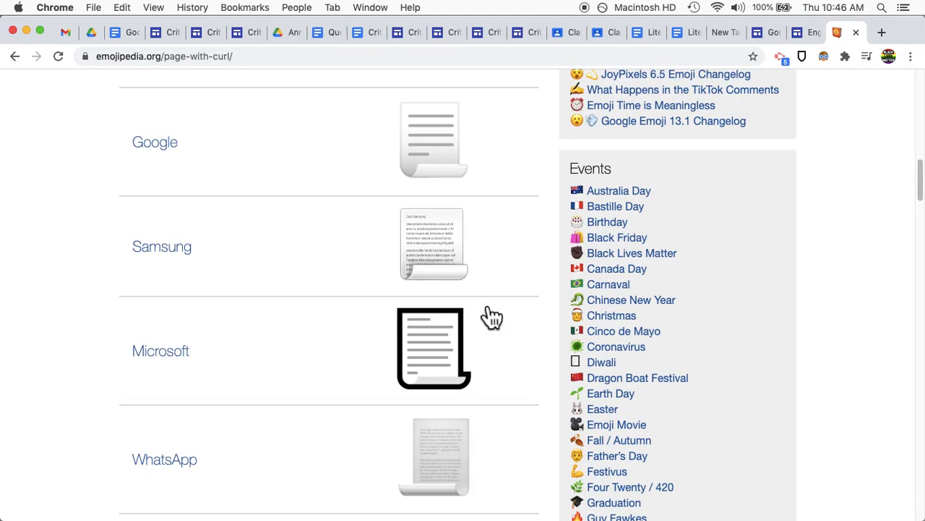
scroll(443, 254, down, 5)
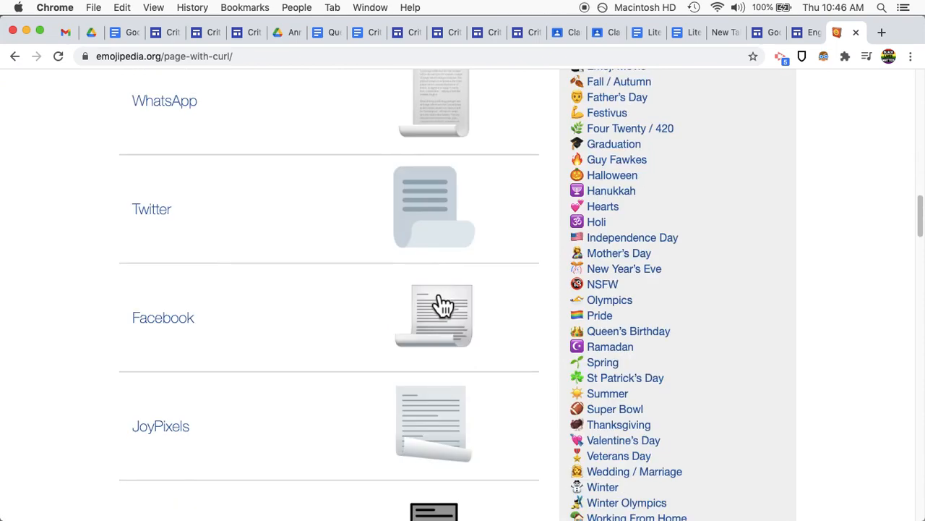
scroll(440, 304, up, 10)
scroll(455, 334, down, 1)
scroll(500, 289, down, 8)
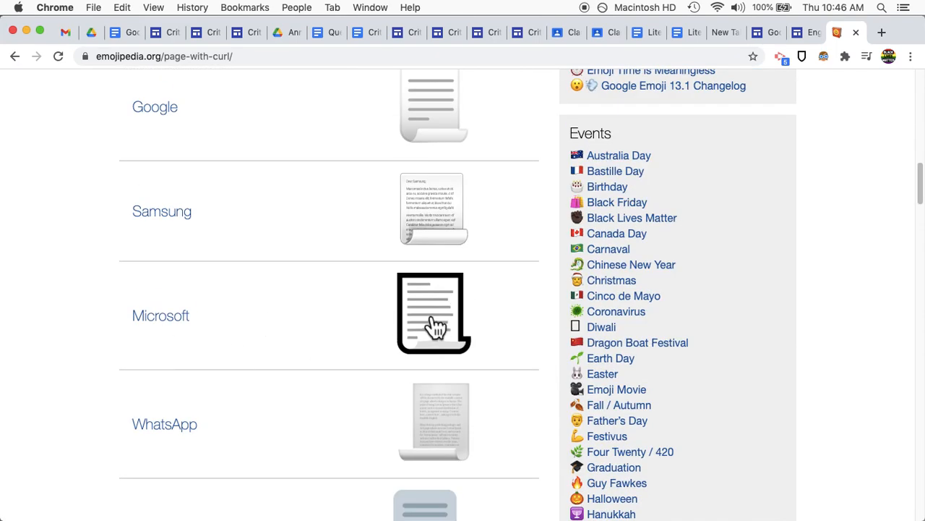
right_click(423, 305)
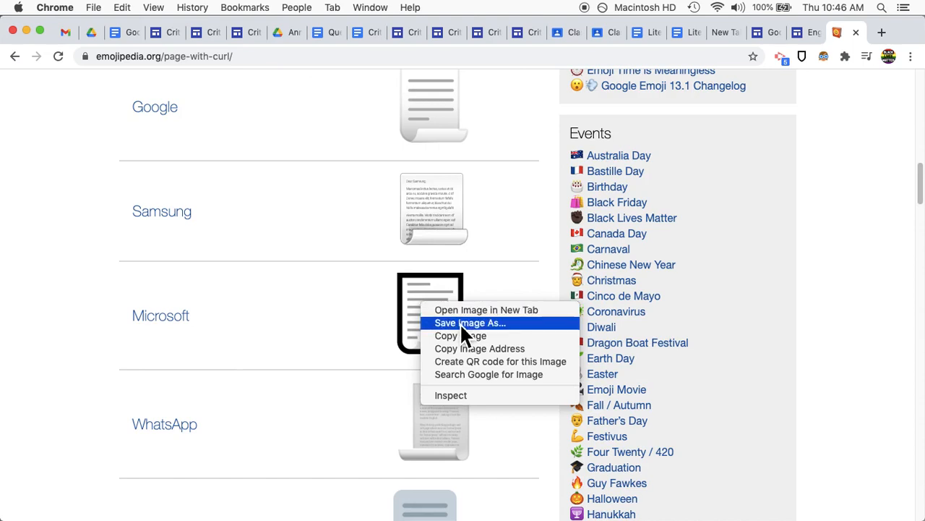
click(803, 32)
click(802, 32)
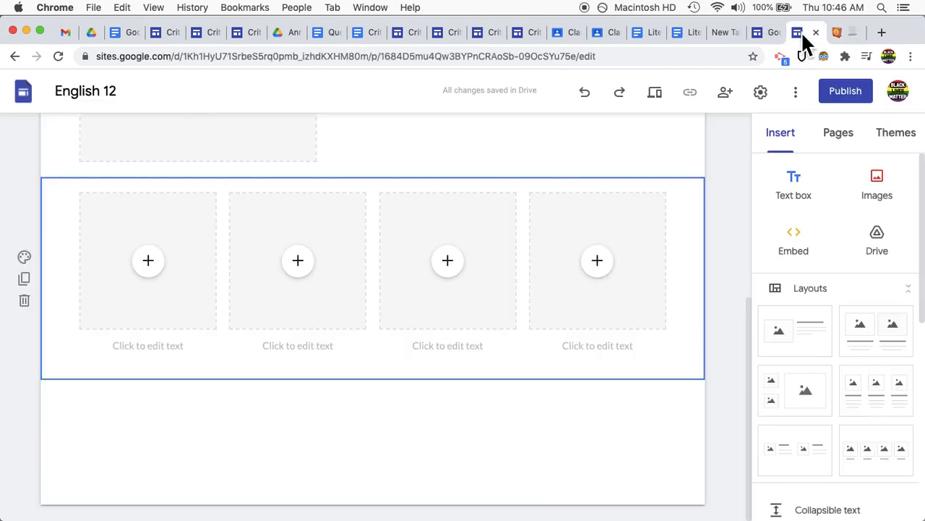
Step: Upload the Page with Curl image into the first placeholder of the four-column row and select it
click(159, 267)
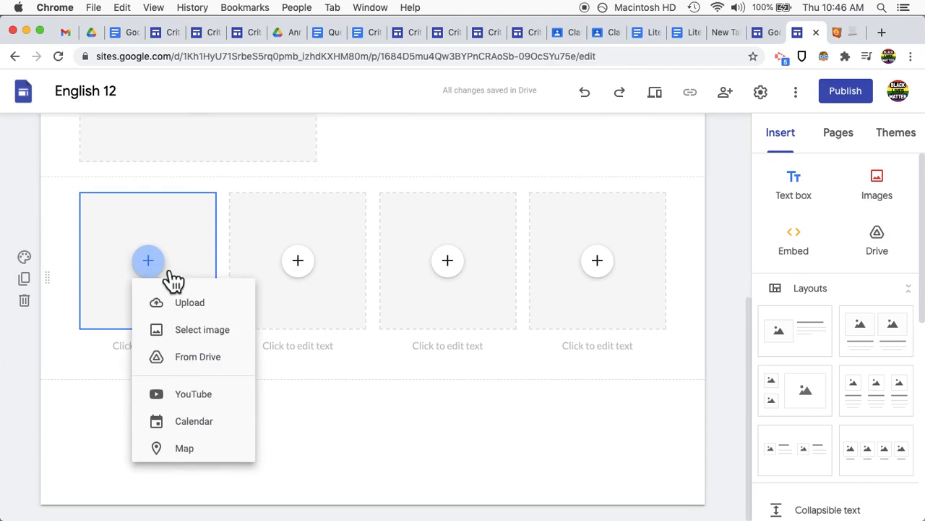
click(220, 307)
click(353, 127)
click(714, 324)
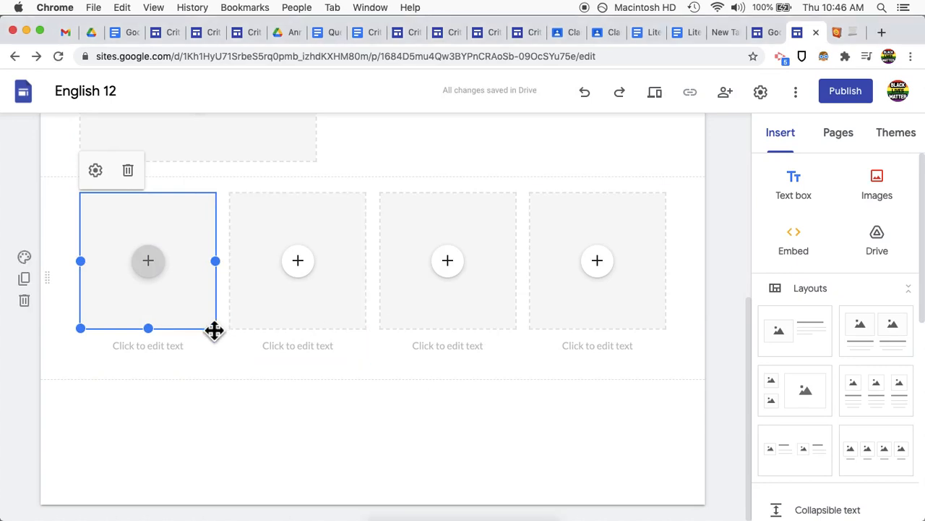
click(173, 389)
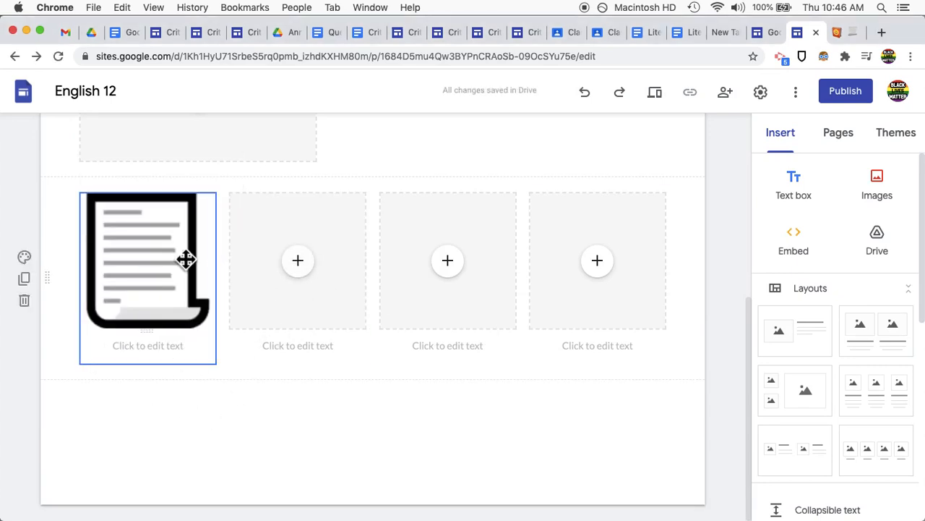
click(172, 255)
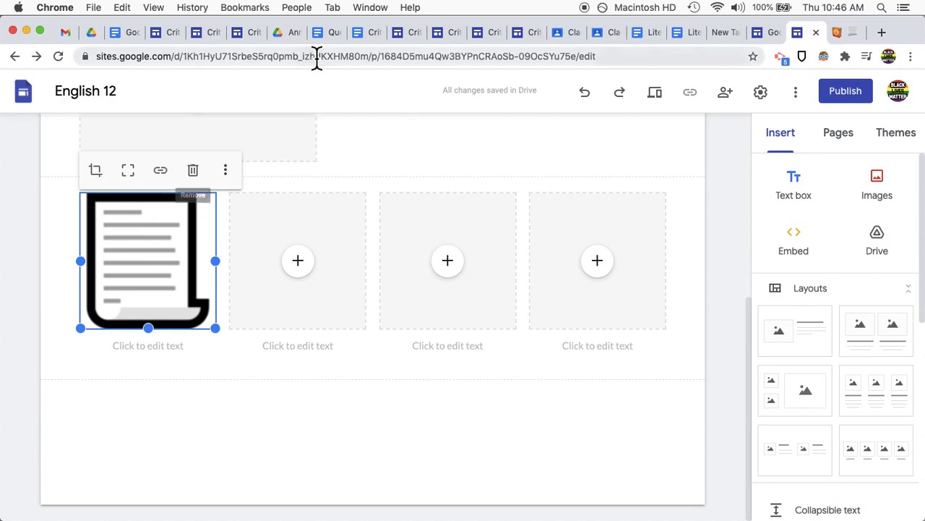
Step: Open the Critical Thinking Questions document and check its link access in the sharing settings
click(322, 36)
click(358, 38)
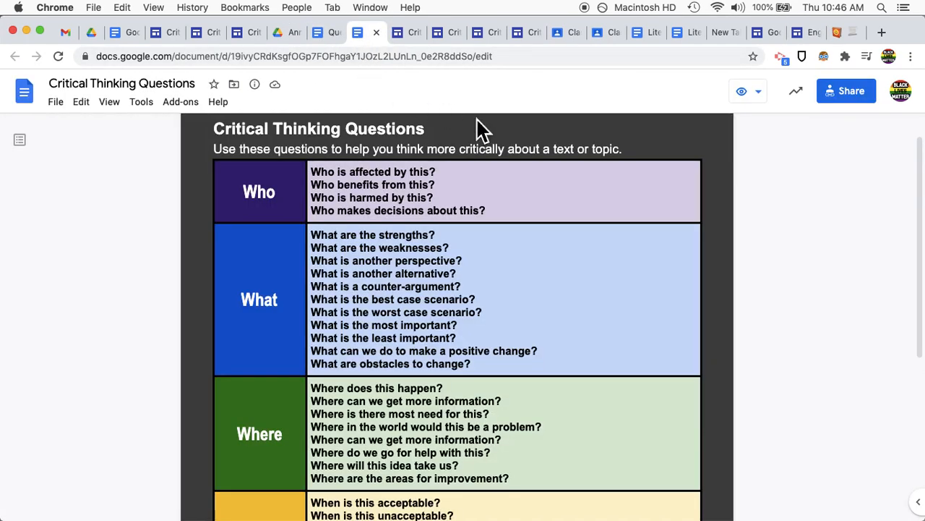
click(866, 107)
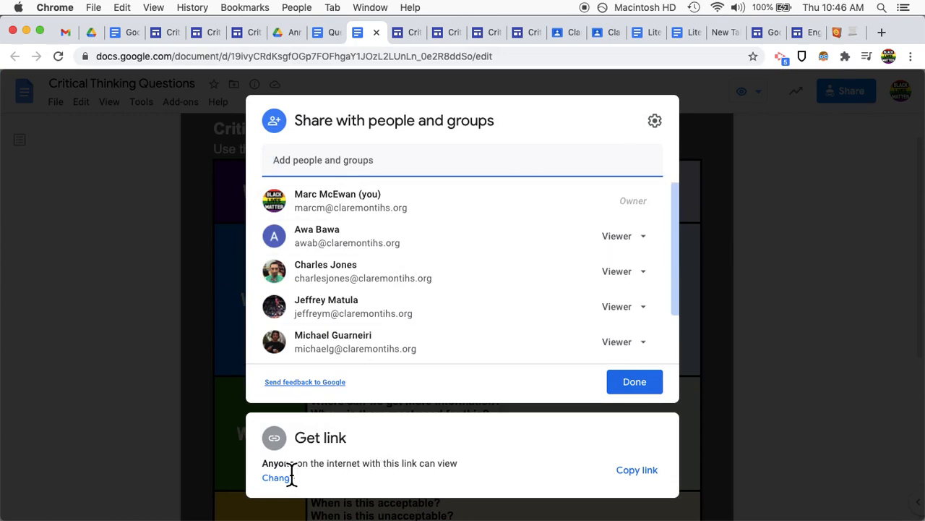
drag(297, 470, 482, 463)
click(482, 464)
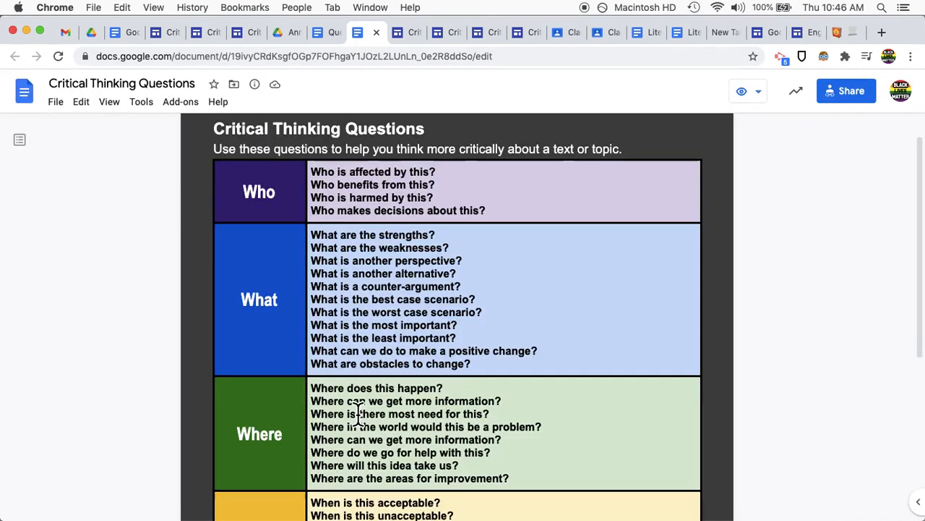
Step: Review the document's link access options, keep Anyone with the link as Viewer, and copy the sharing link
click(860, 92)
click(297, 486)
click(360, 351)
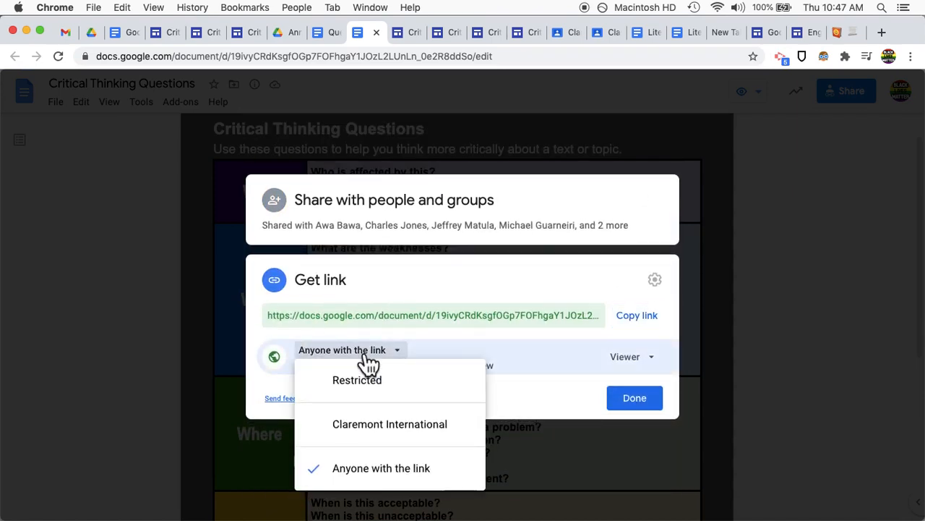
click(598, 389)
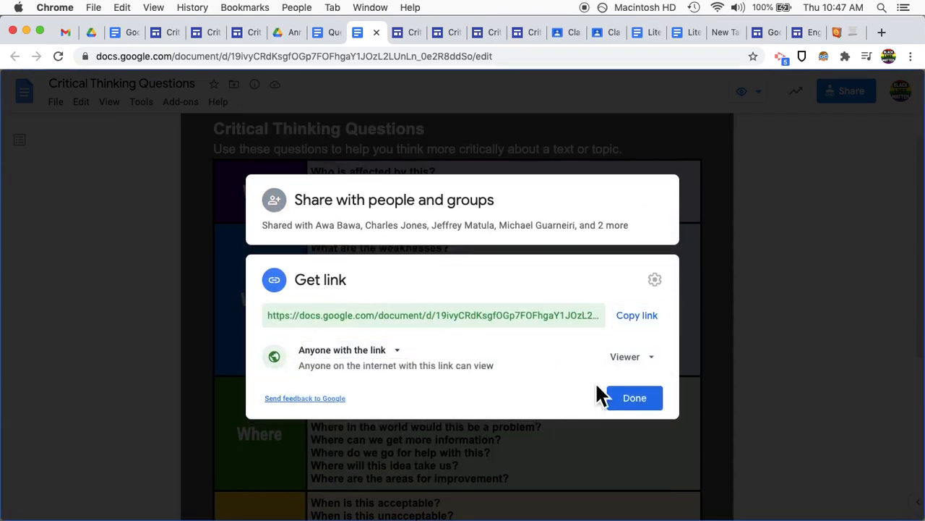
click(640, 322)
click(637, 400)
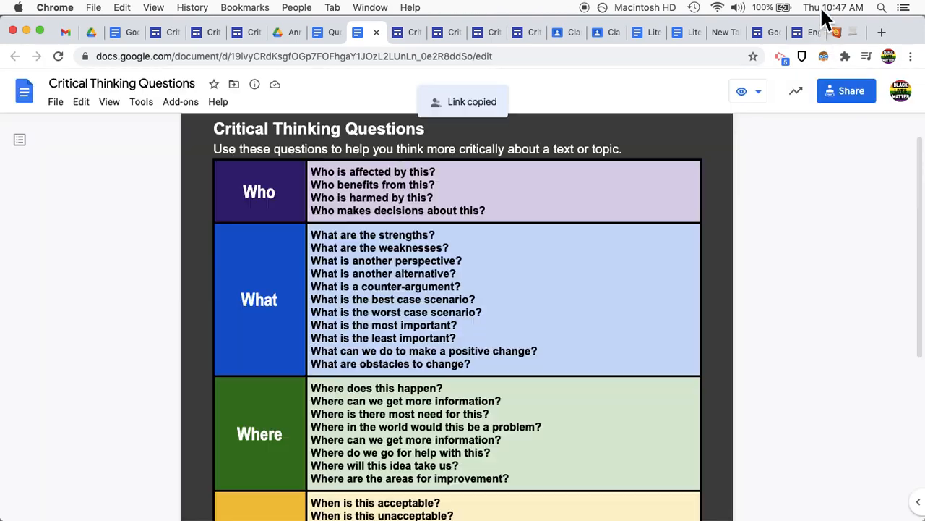
Step: Link the page image on the English 12 site to the copied Critical Thinking Questions address
click(798, 32)
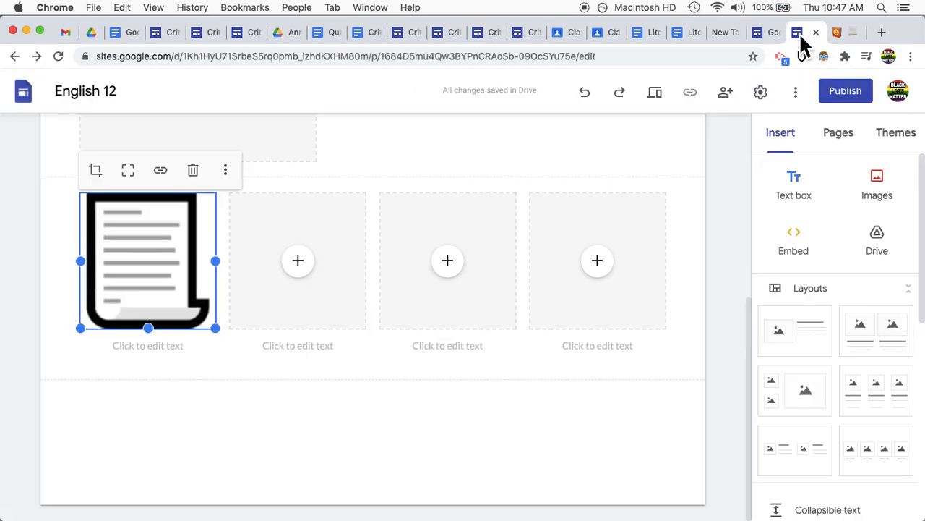
click(162, 170)
key(super+v)
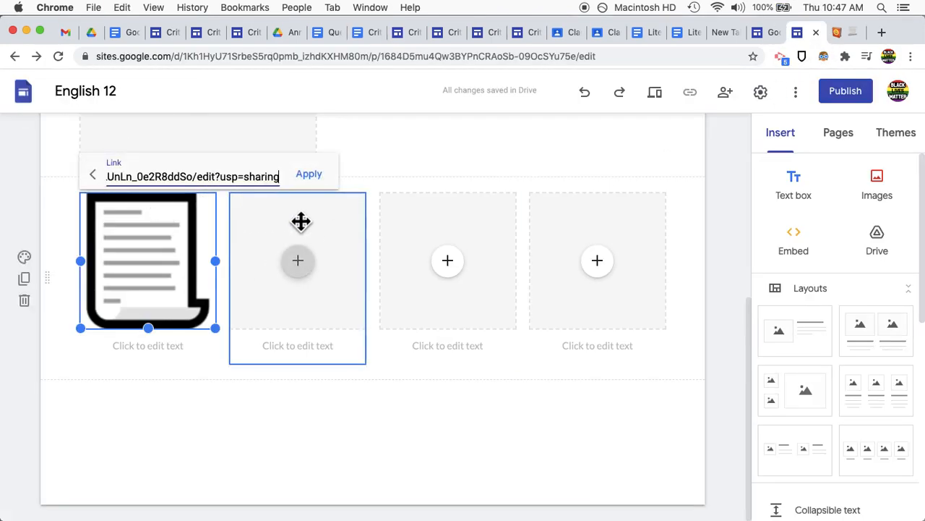
click(309, 174)
Step: Set the caption under the linked page image to the Subheading style
click(147, 345)
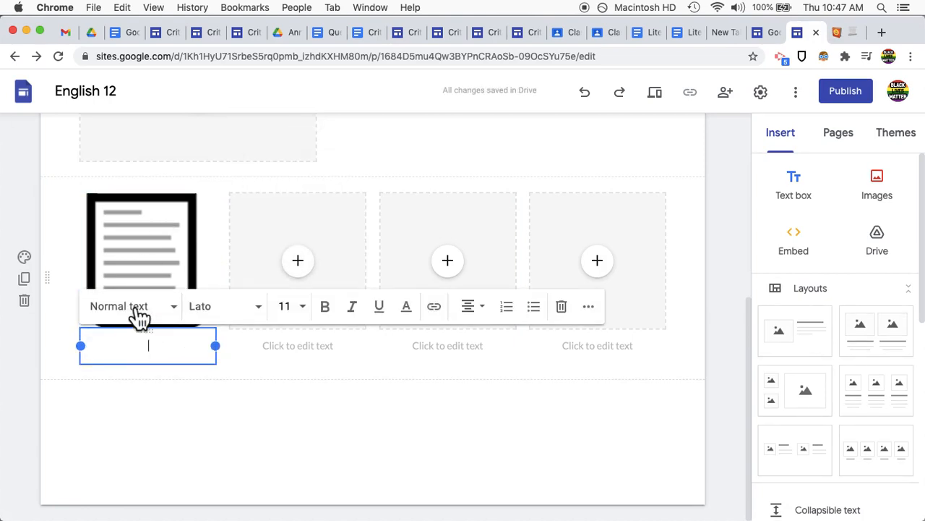
click(138, 312)
click(133, 423)
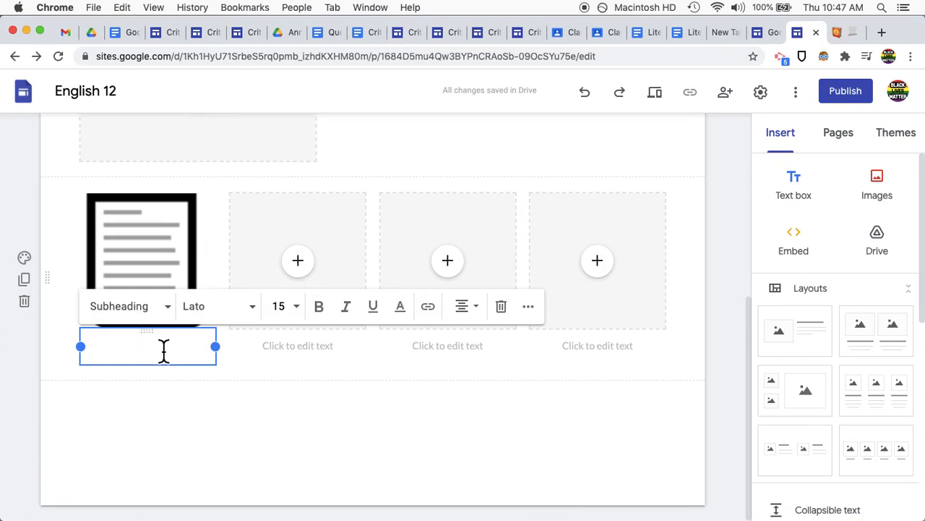
Step: Enter the caption "Critical Thinking Questions" under the linked page image and make it bold
text(Critical Thinking Questions)
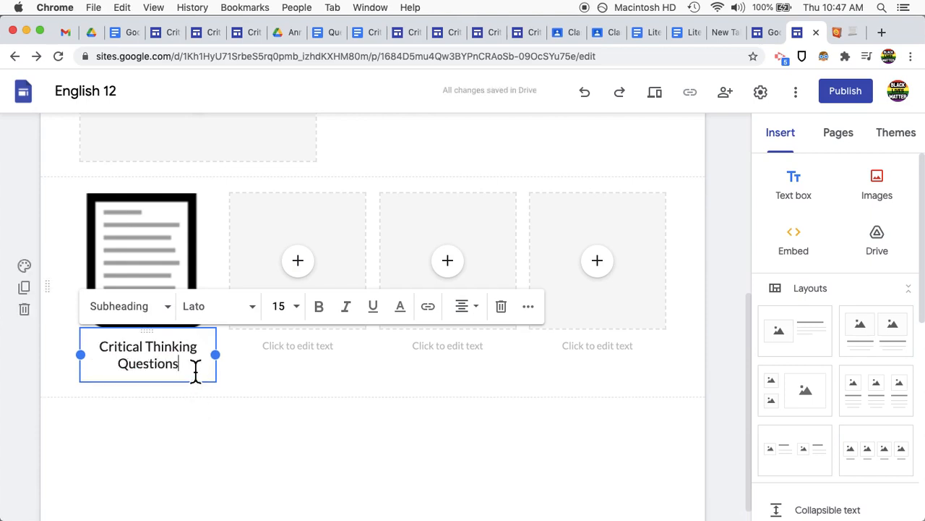
drag(196, 369, 10, 307)
key(cmd+b)
click(280, 449)
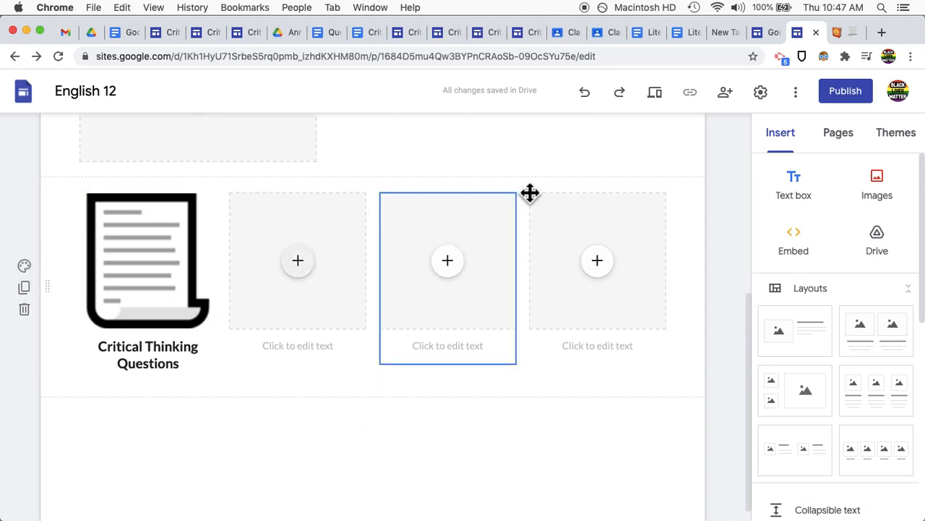
Step: Publish the site with the web address english-12 and set the published site's viewing access to Public
click(864, 99)
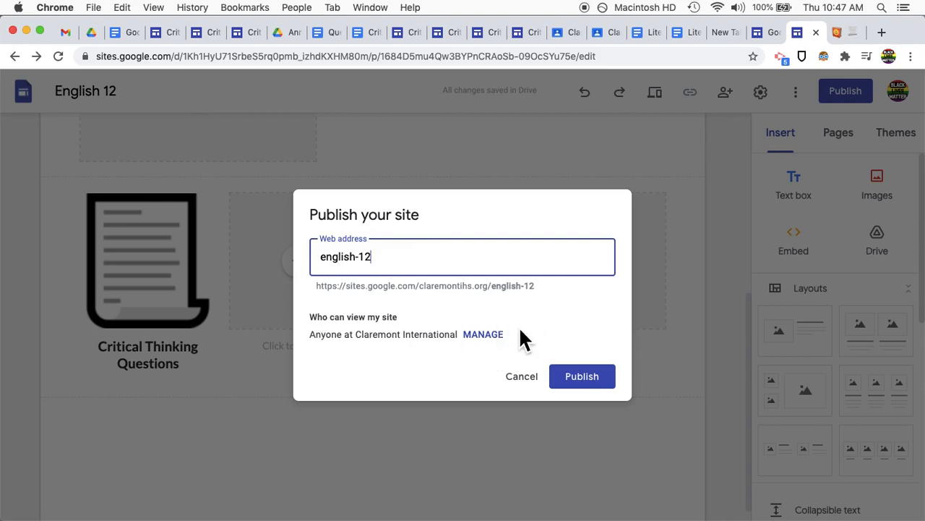
click(497, 337)
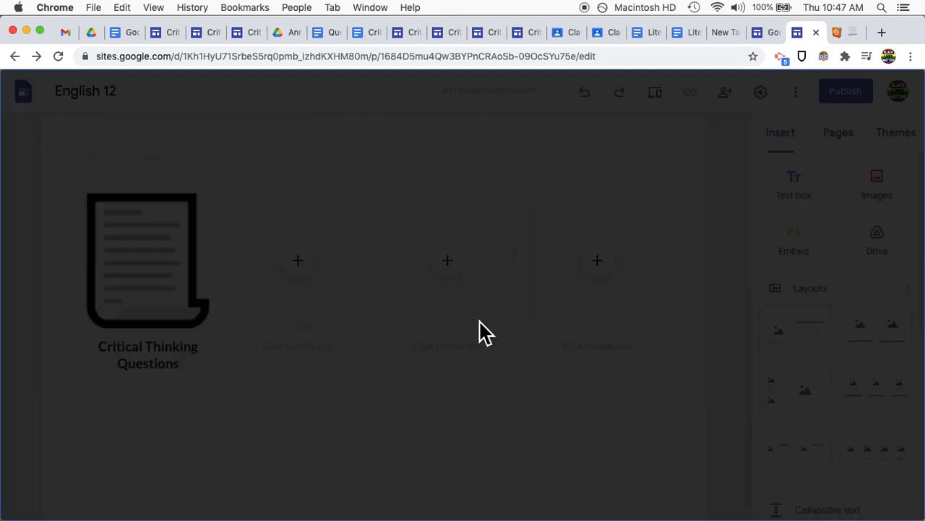
click(329, 400)
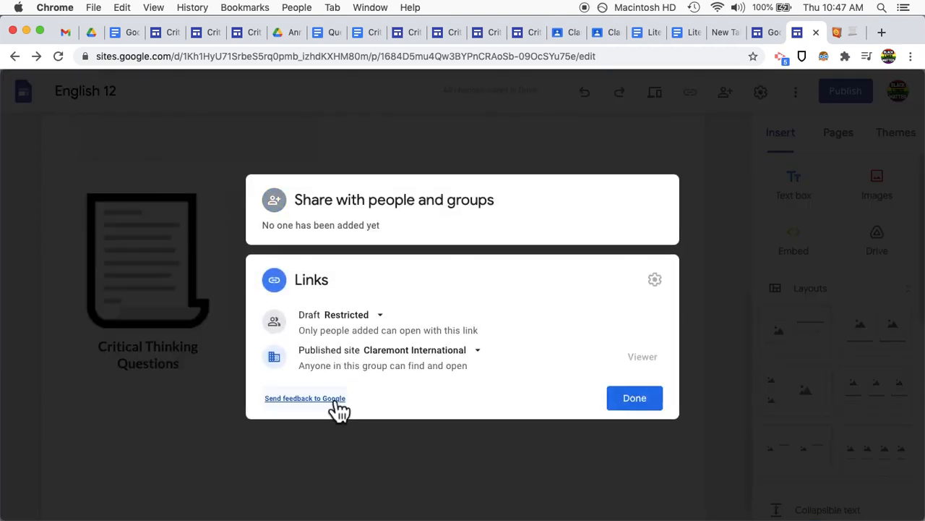
click(418, 356)
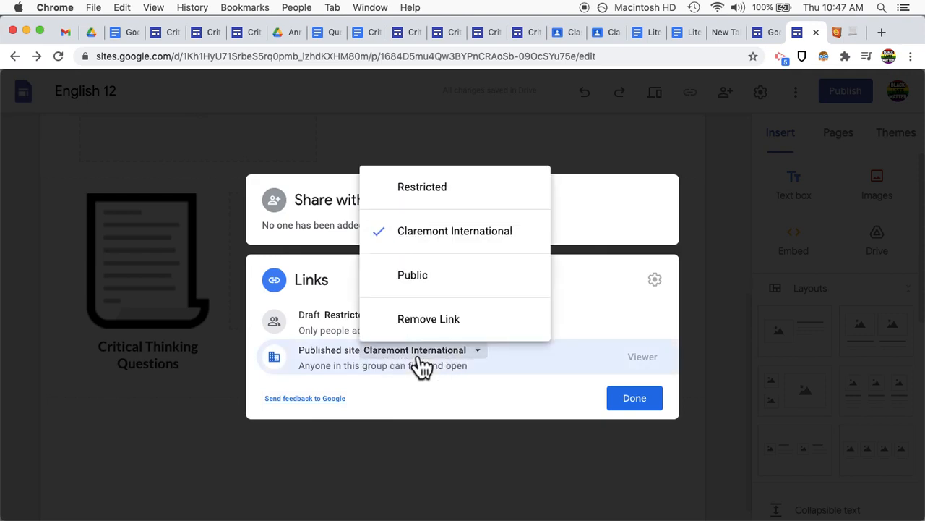
click(444, 296)
click(642, 405)
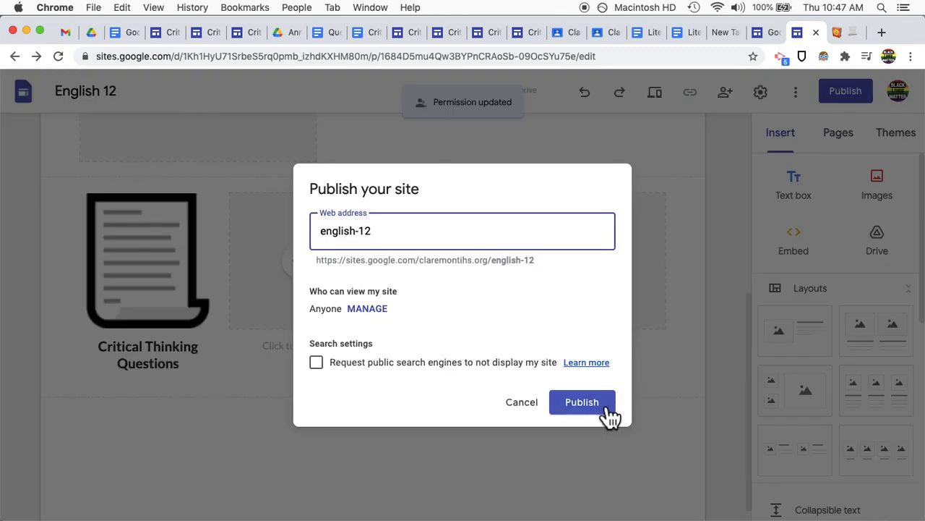
click(610, 417)
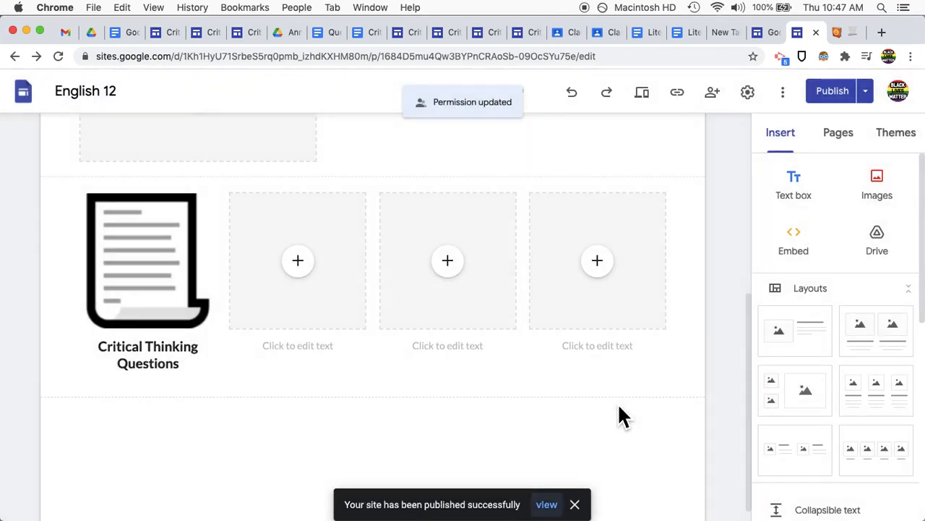
Step: Copy the published site link and try to open it in a new browser tab
click(676, 97)
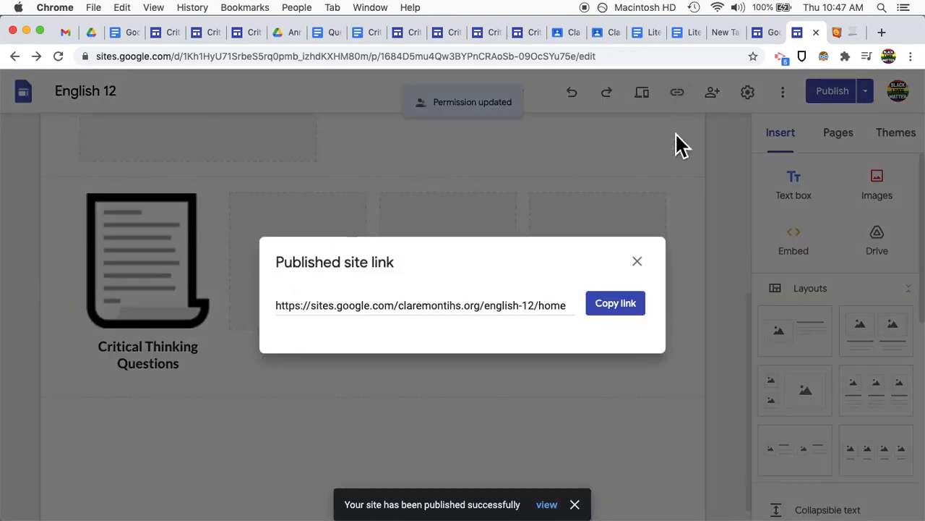
click(633, 313)
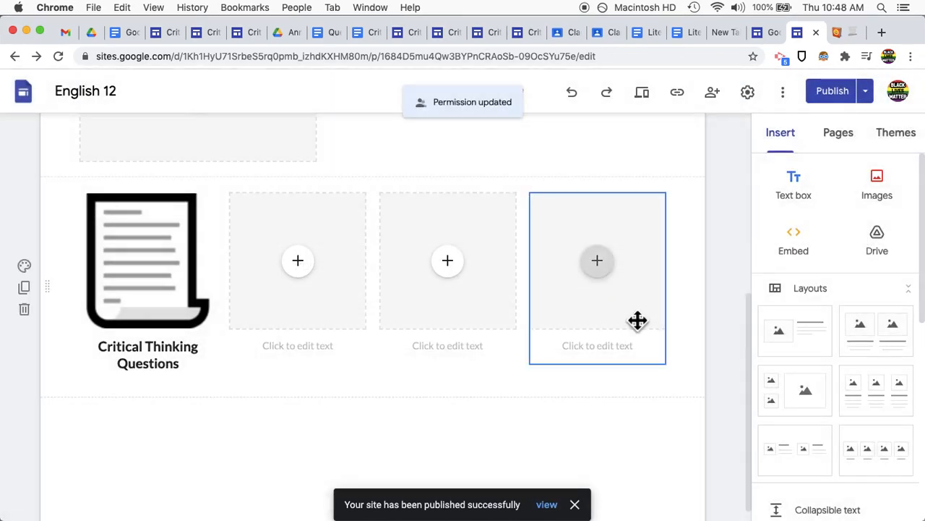
click(882, 33)
key(super+v)
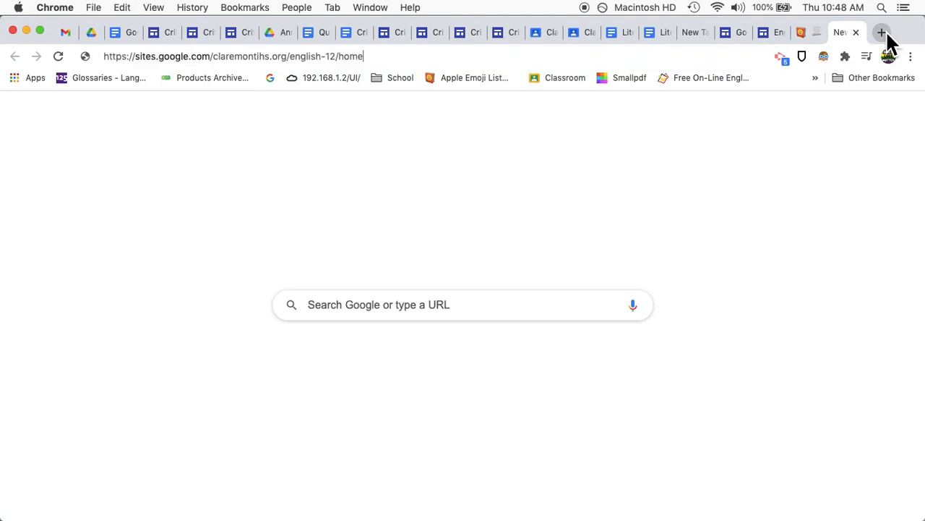
key(Return)
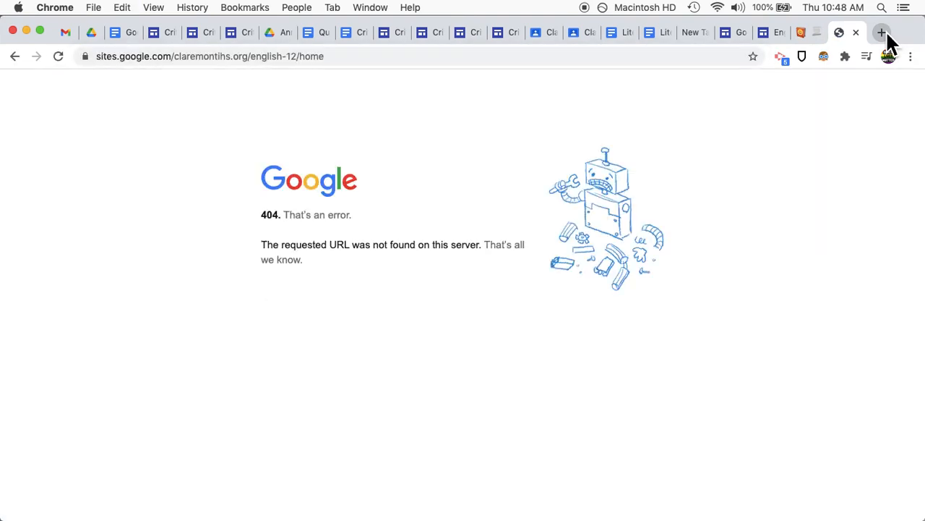
Step: Copy the published link again from the English 12 editor and load it in the tab showing the error page
click(763, 34)
click(677, 94)
click(614, 305)
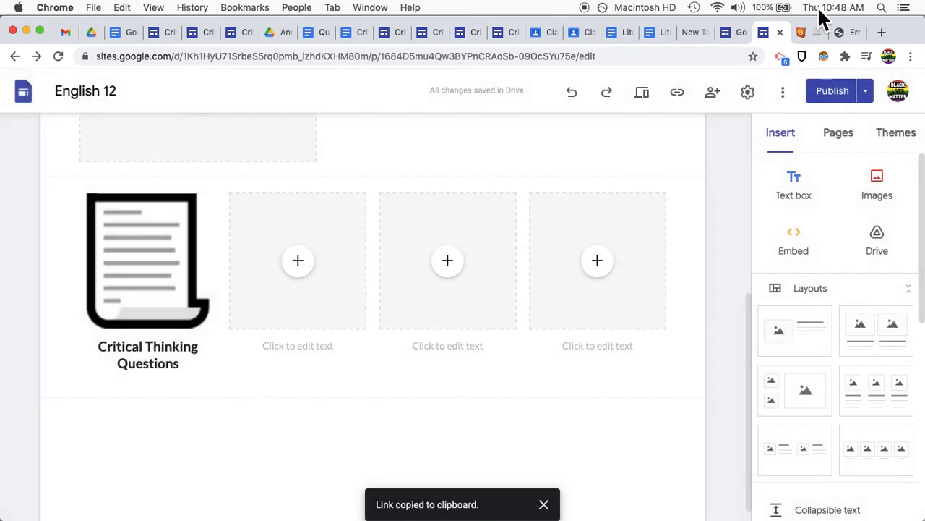
click(840, 31)
click(470, 64)
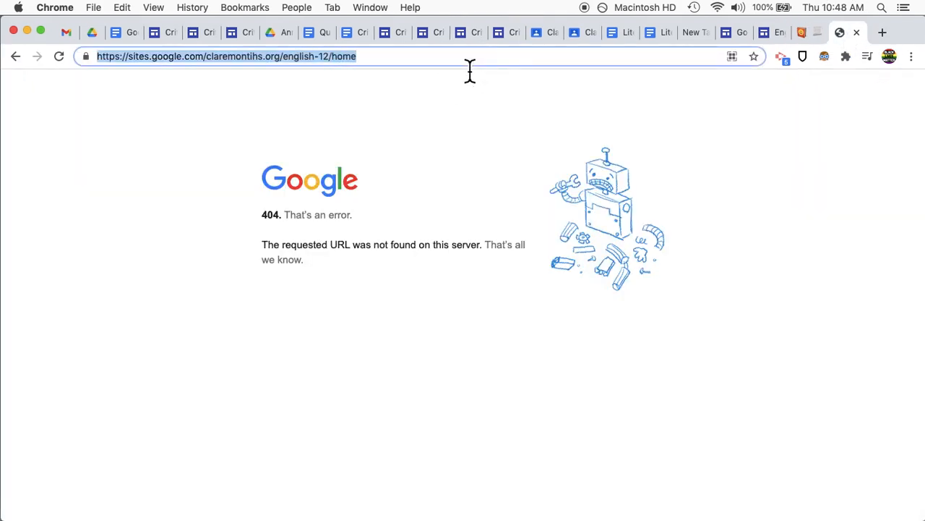
key(super+v)
key(Return)
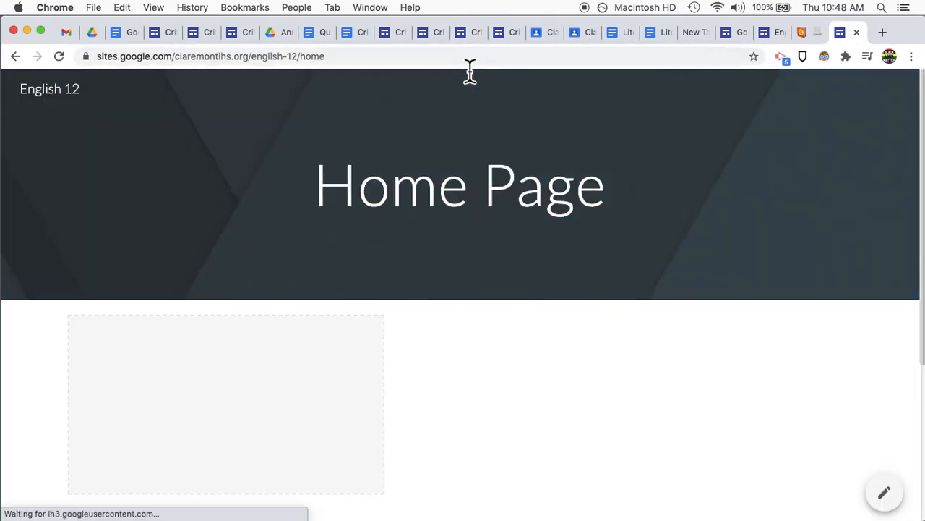
Step: Test the Critical Thinking Questions image on the published page by opening its linked document, and return to the site editor
scroll(381, 244, down, 5)
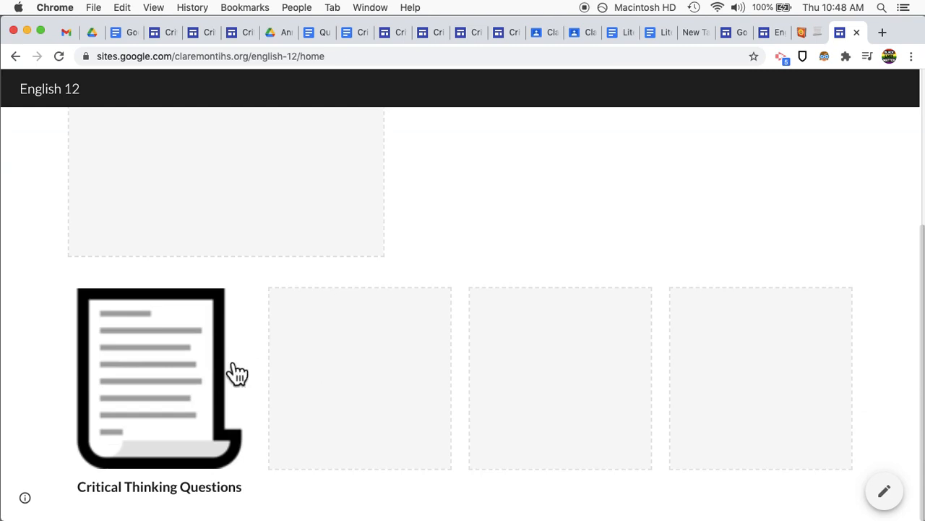
click(172, 385)
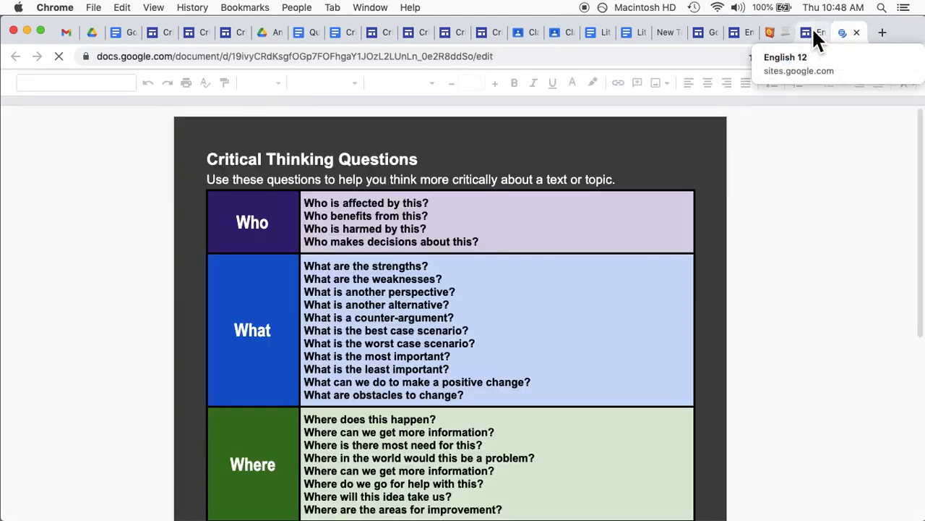
click(817, 40)
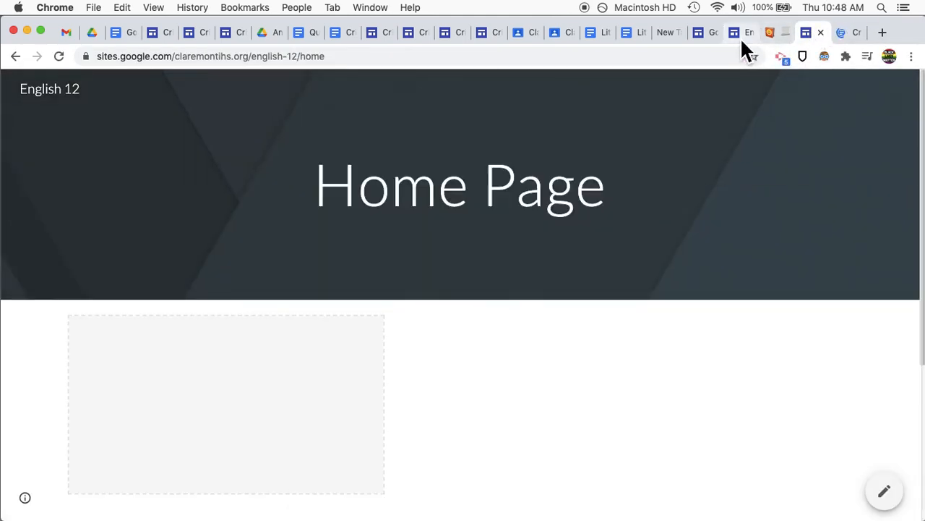
click(742, 41)
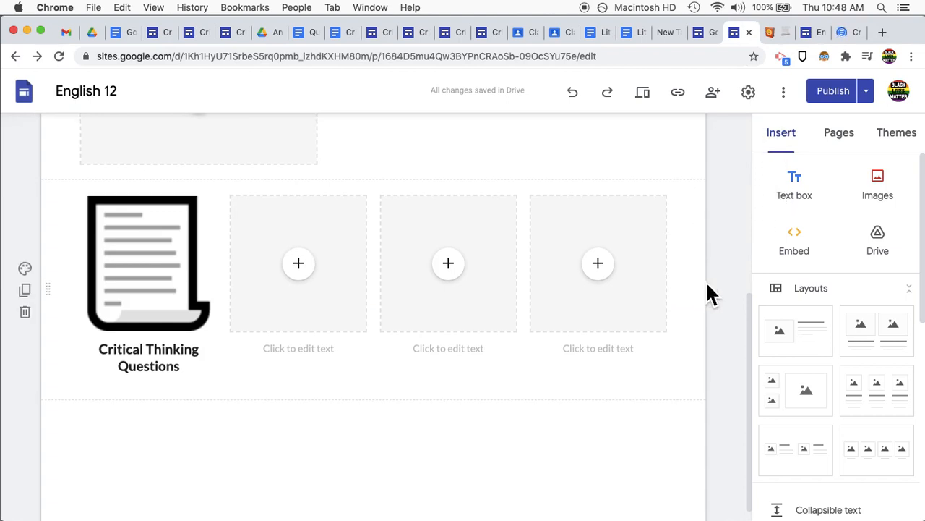
scroll(708, 293, up, 10)
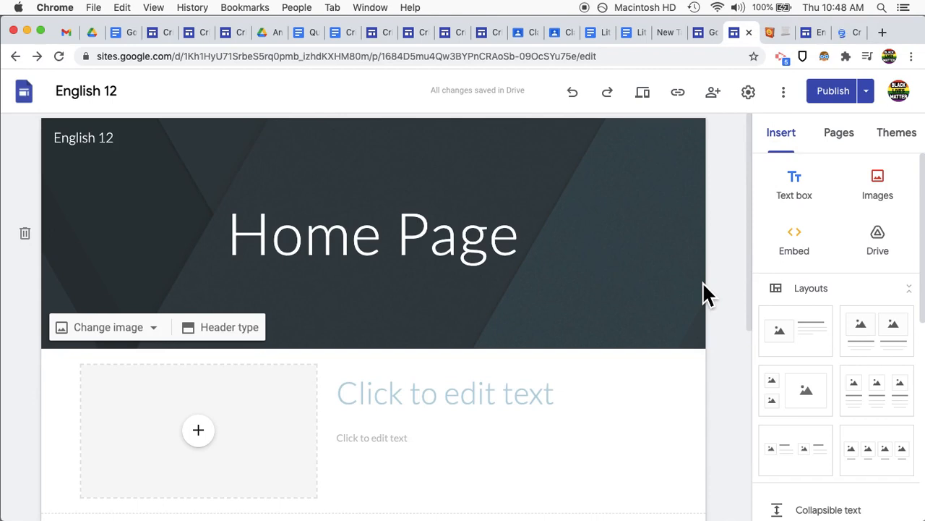
scroll(731, 284, down, 5)
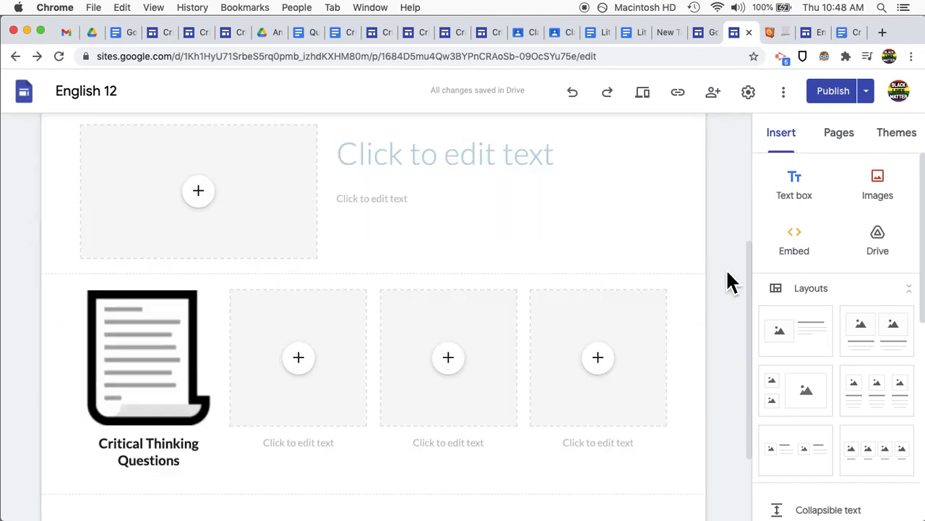
scroll(612, 209, up, 4)
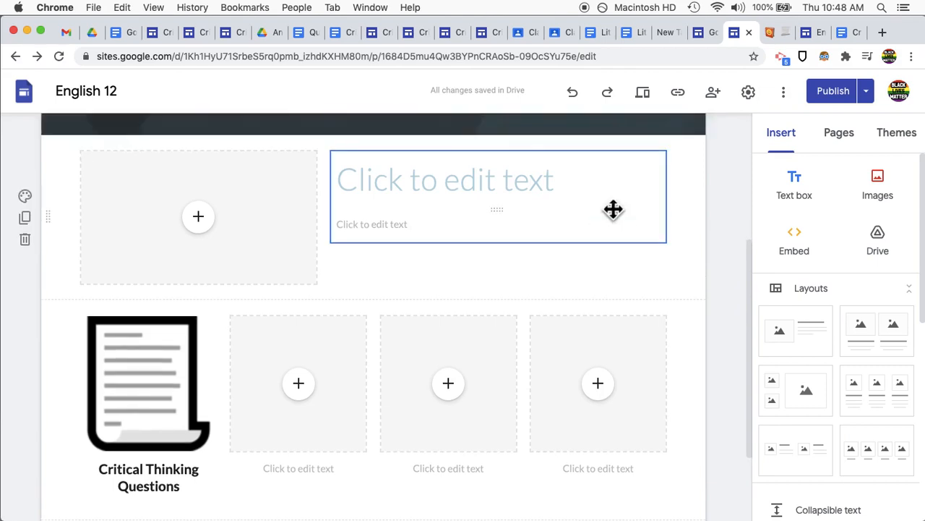